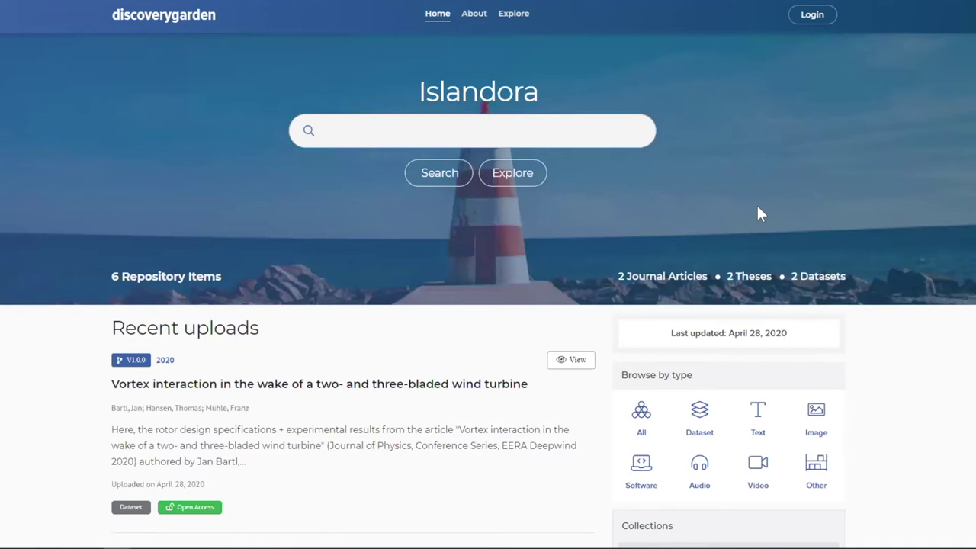
Look over the repository home page and highlight the journal article, thesis and dataset counts in the banner.
scroll(806, 202, down, 5)
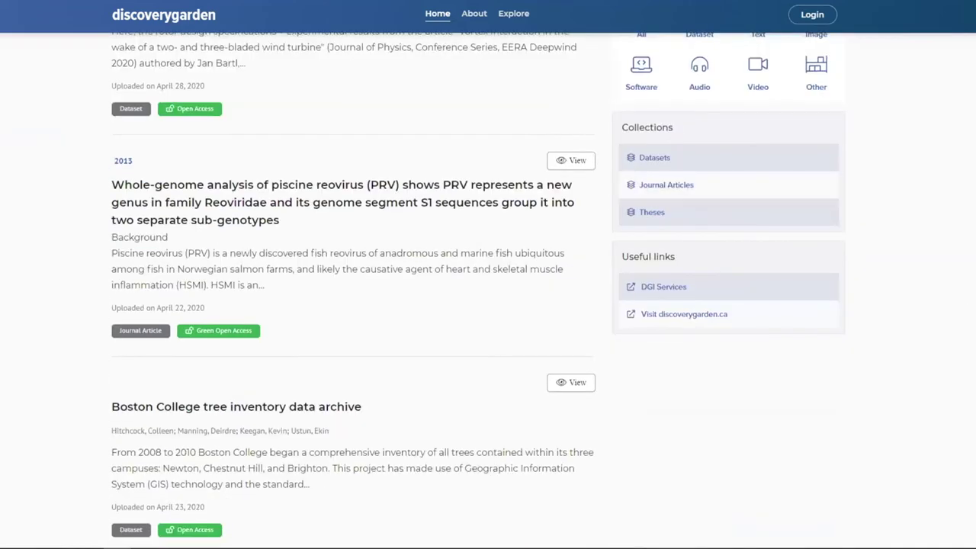
scroll(974, 313, up, 5)
scroll(968, 313, up, 1)
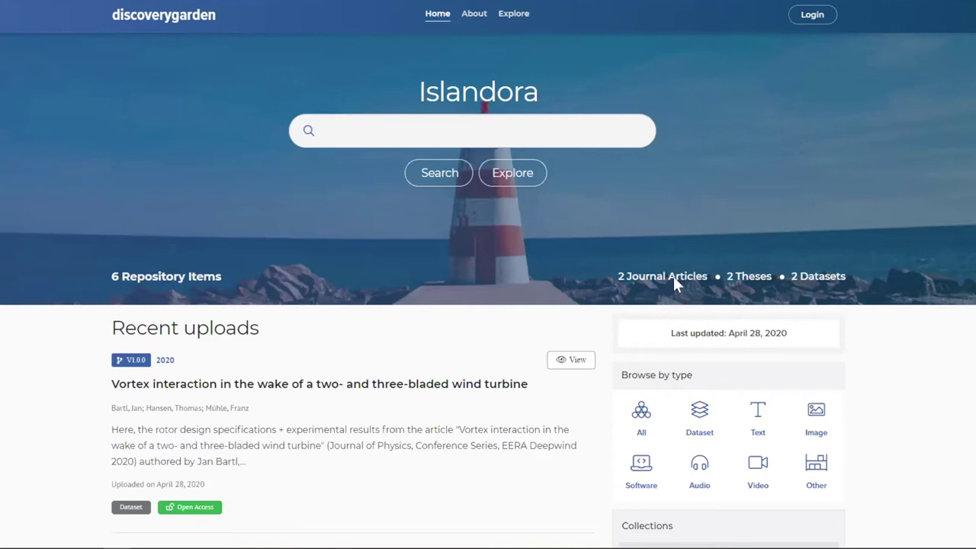
drag(614, 275, 843, 281)
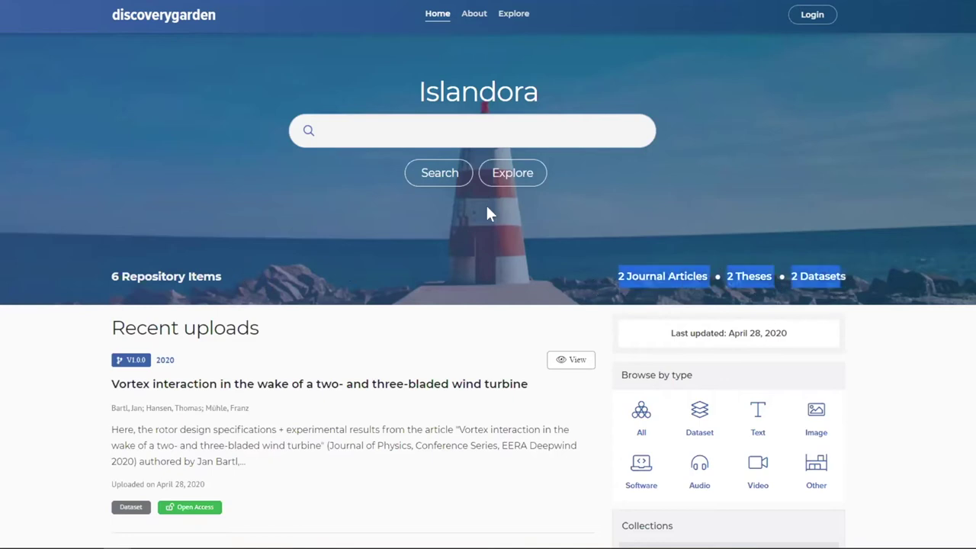
click(381, 128)
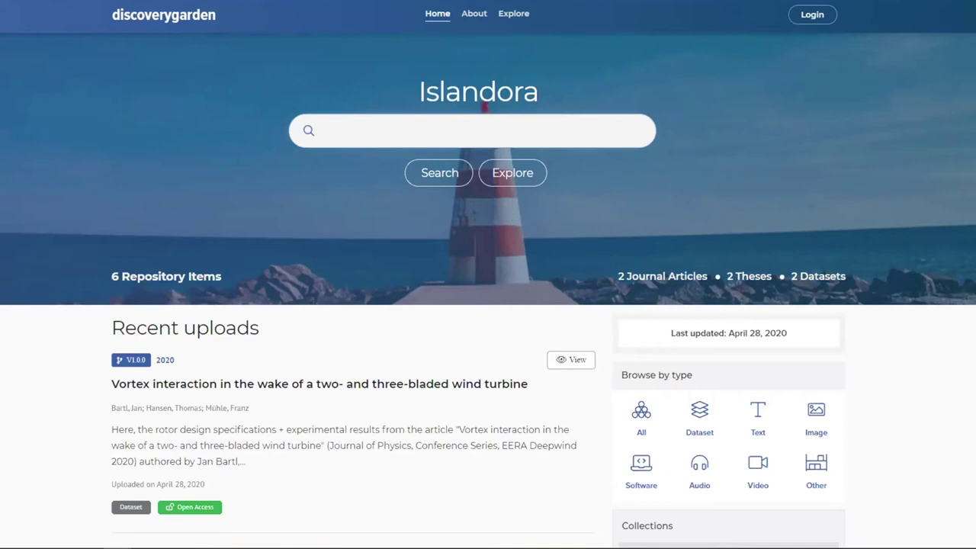
Examine the publication year and upload date of the wind turbine vortex dataset in the recent uploads.
scroll(488, 293, down, 3)
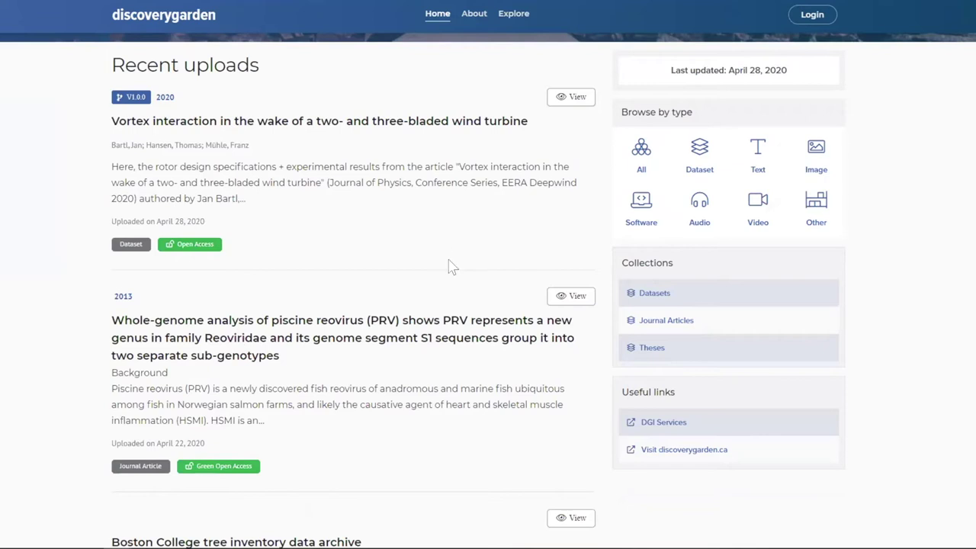
scroll(952, 360, up, 4)
scroll(945, 382, down, 4)
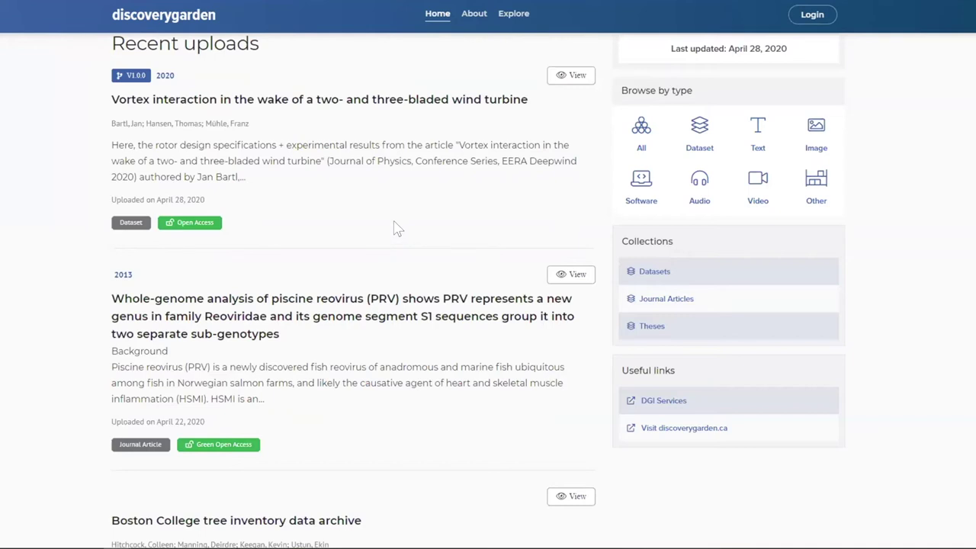
triple_click(164, 74)
click(550, 112)
drag(239, 207, 122, 207)
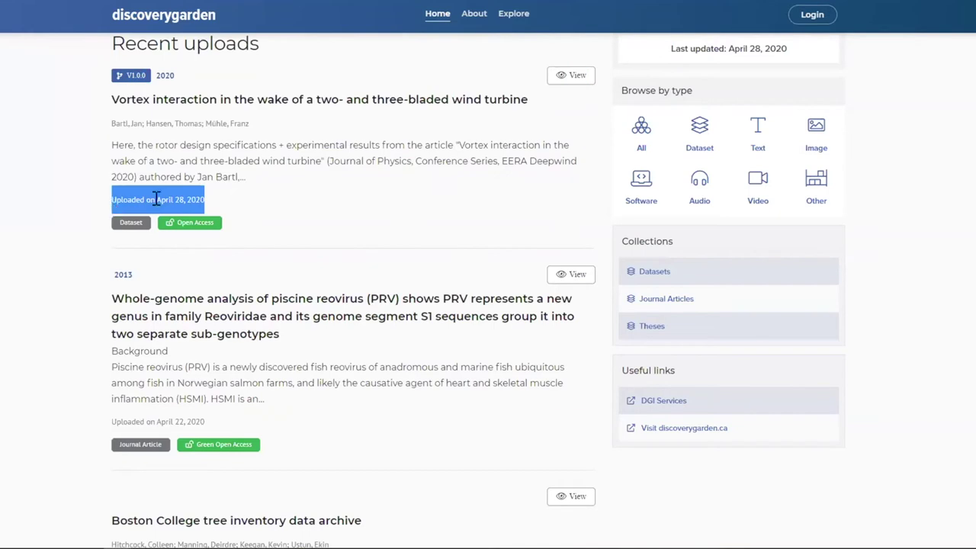
click(118, 238)
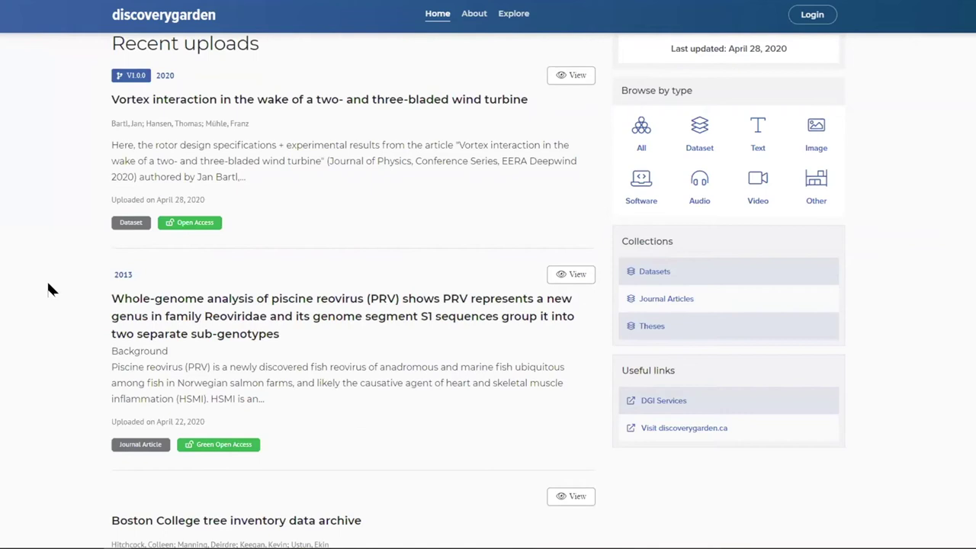
Look through the recent uploads list, checking each item's description, output type and access status.
scroll(47, 289, down, 6)
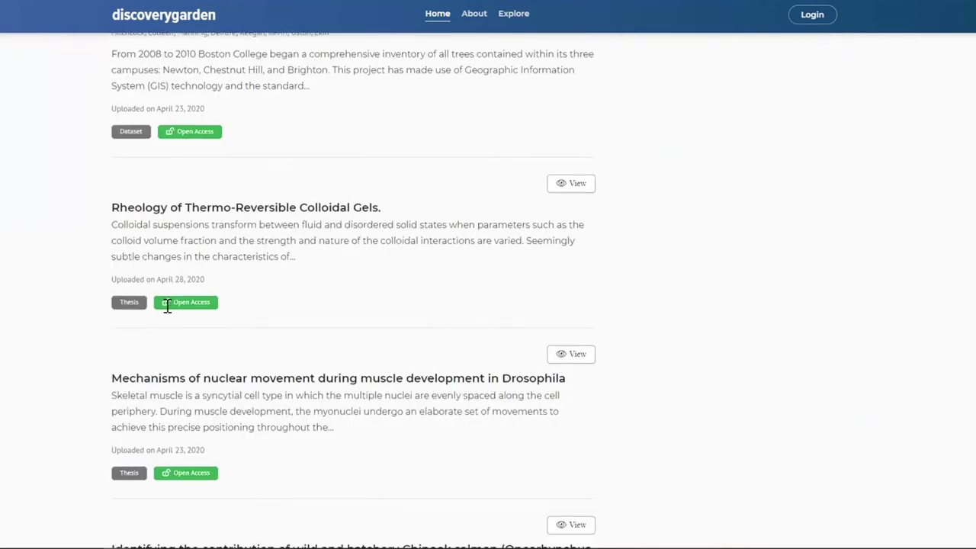
scroll(382, 366, down, 1)
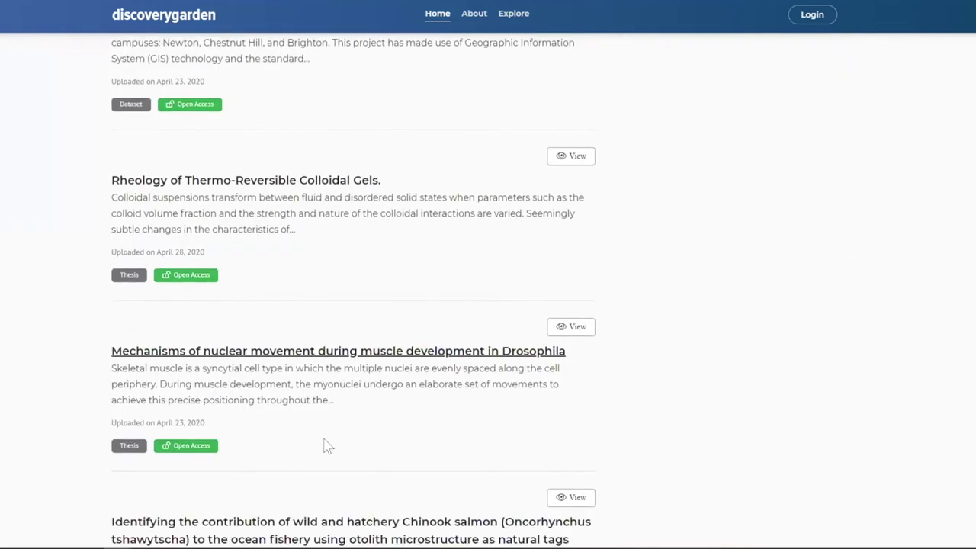
scroll(323, 446, down, 2)
scroll(391, 400, up, 12)
scroll(374, 403, down, 1)
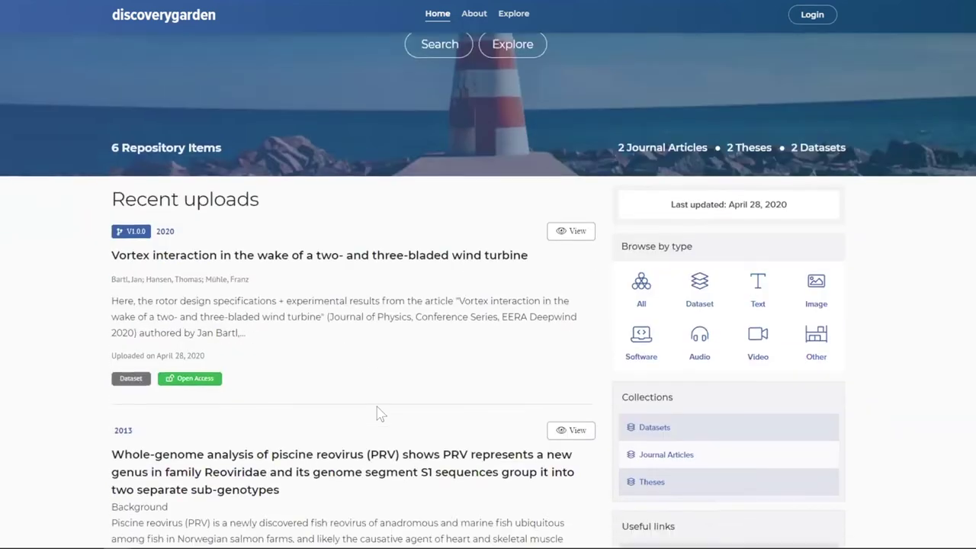
scroll(382, 414, down, 2)
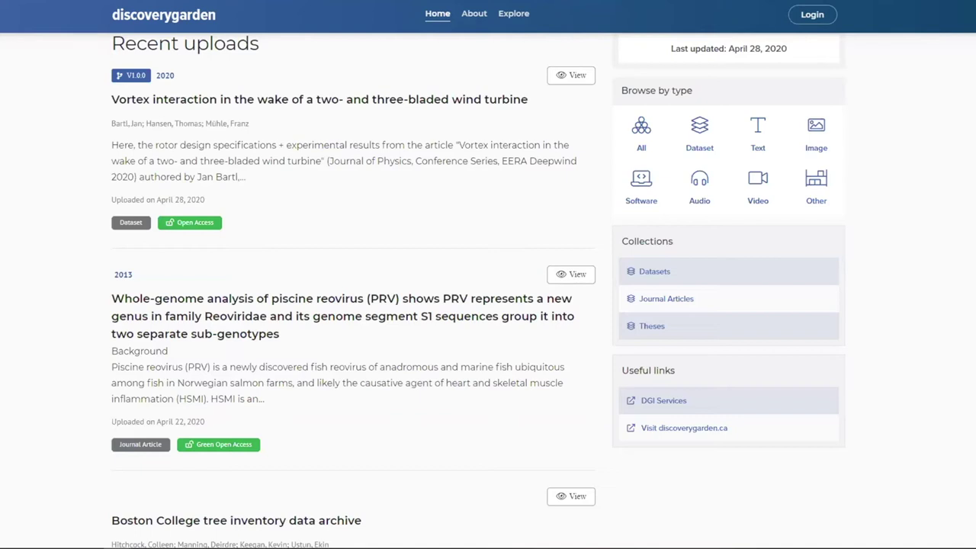
scroll(921, 316, down, 2)
scroll(921, 316, up, 6)
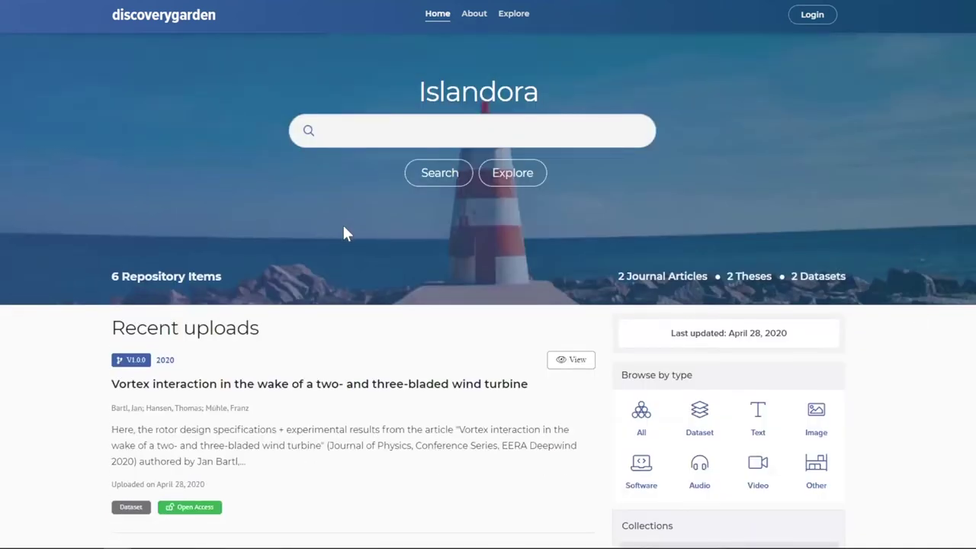
scroll(479, 259, down, 5)
scroll(302, 183, down, 4)
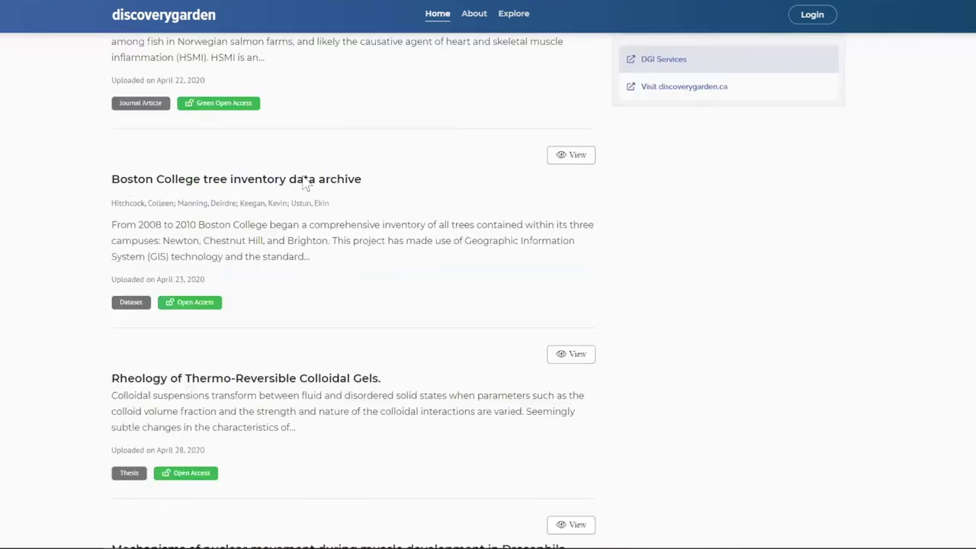
Open the Boston College tree inventory data archive record and review its document preview and abstract.
click(537, 239)
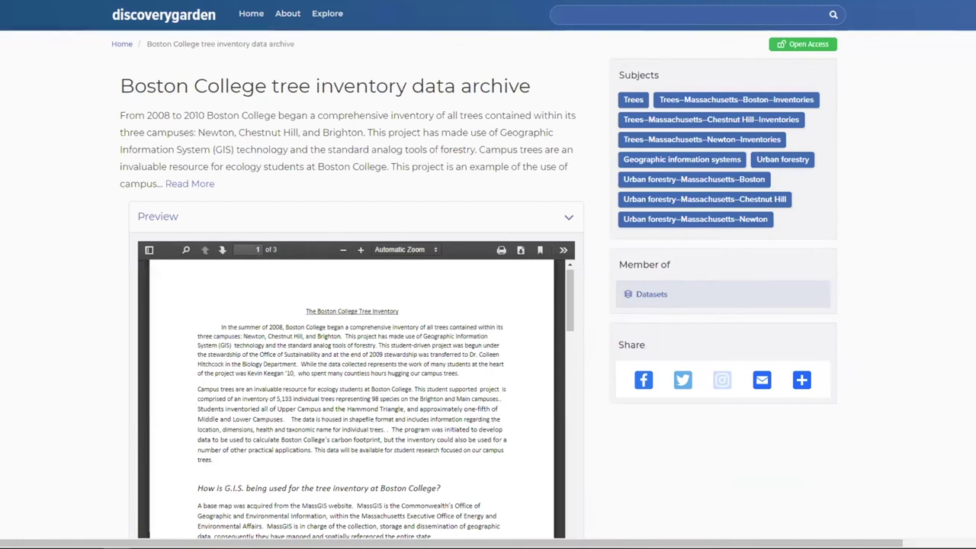
scroll(489, 305, down, 1)
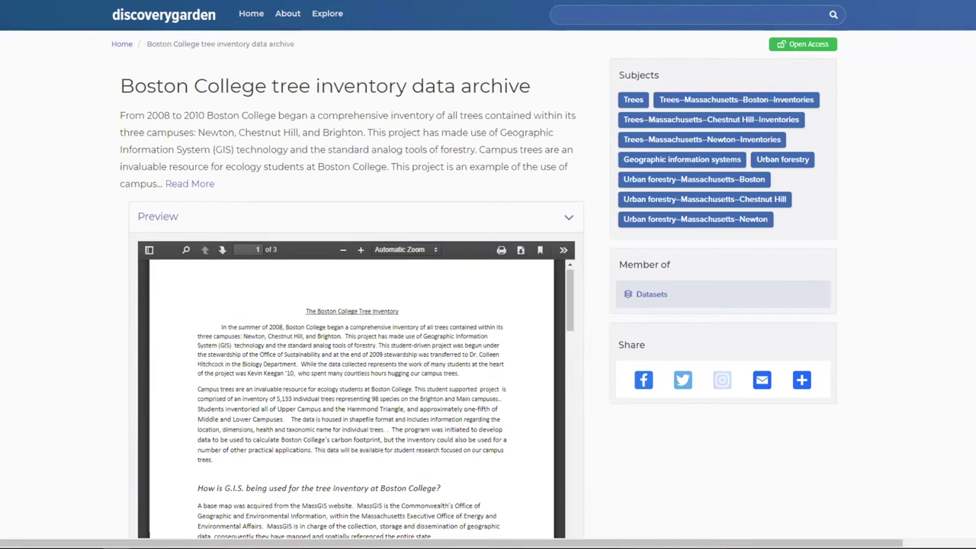
scroll(953, 320, down, 3)
scroll(953, 320, up, 3)
scroll(619, 90, down, 3)
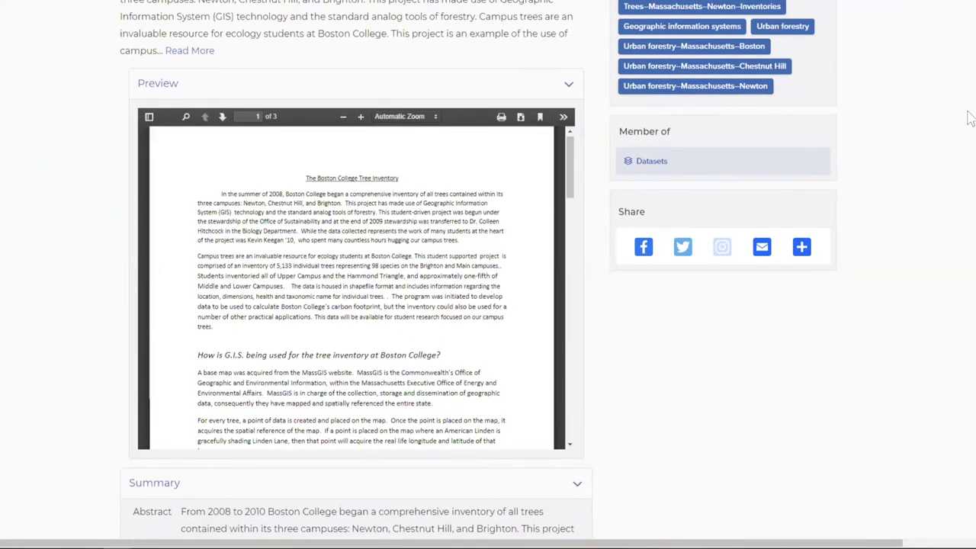
scroll(489, 275, down, 10)
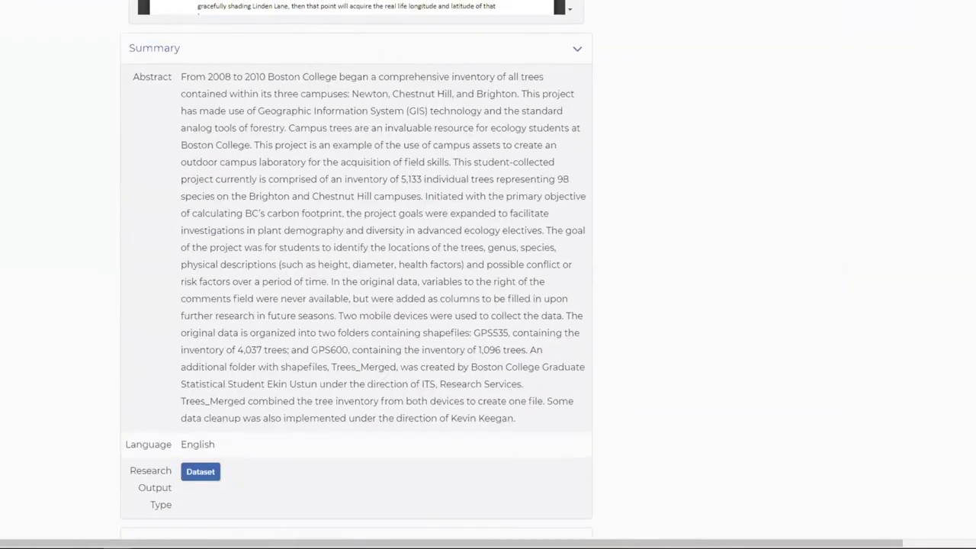
scroll(356, 275, up, 2)
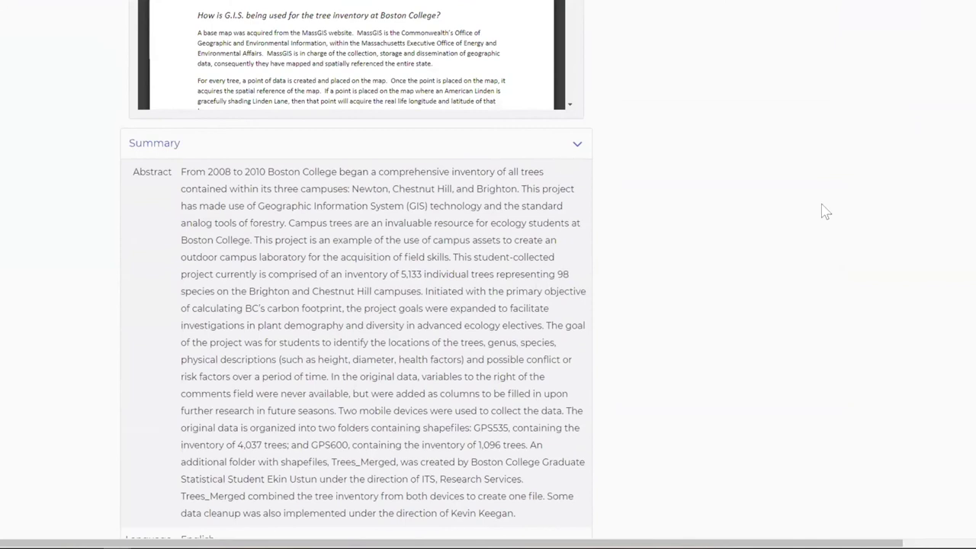
Collapse the record's Summary section and expand Access, Rights, and Licensing and People and Affiliations.
click(574, 142)
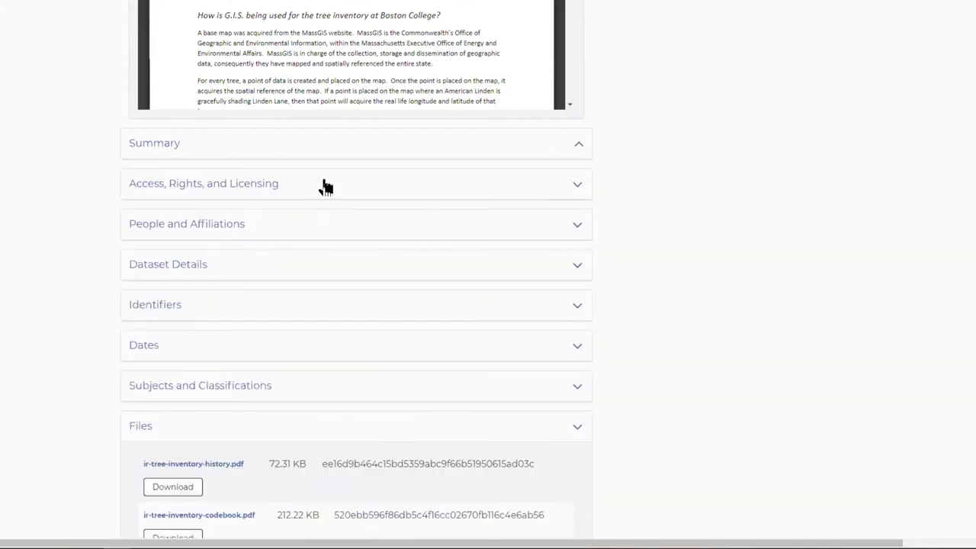
click(325, 187)
scroll(374, 233, down, 2)
click(282, 226)
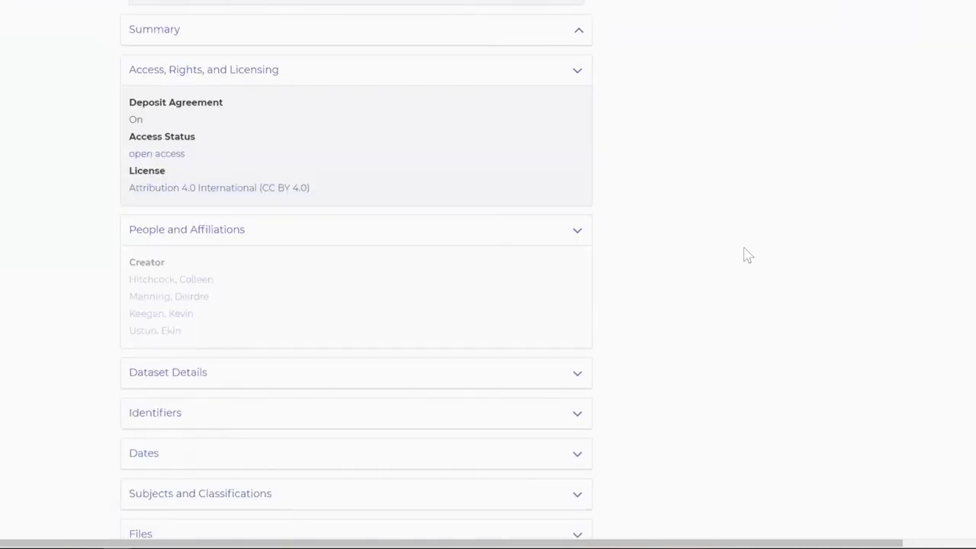
scroll(763, 297, down, 1)
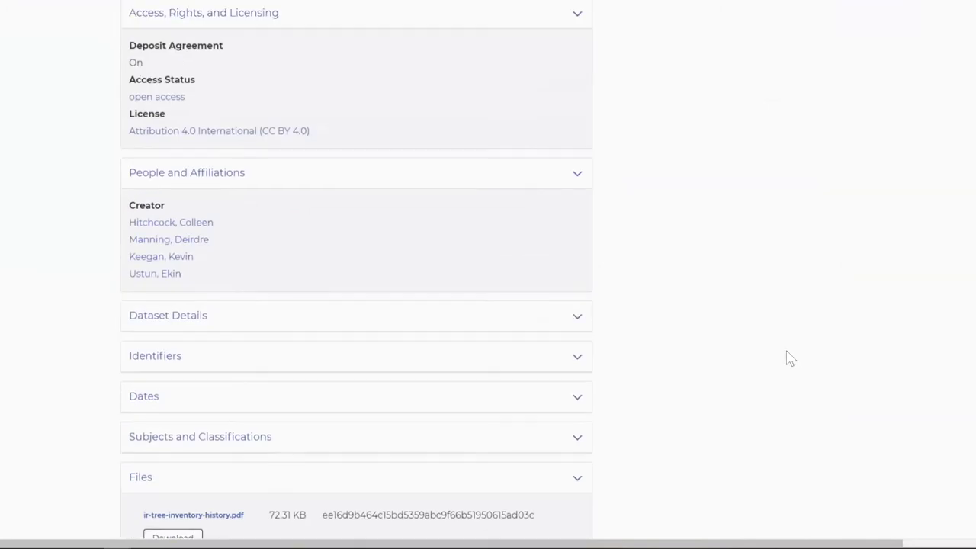
Expand the record's Dataset Details, Identifiers, Dates, and Subjects and Classifications sections.
click(266, 316)
scroll(283, 273, down, 3)
click(329, 276)
scroll(334, 218, down, 3)
click(283, 201)
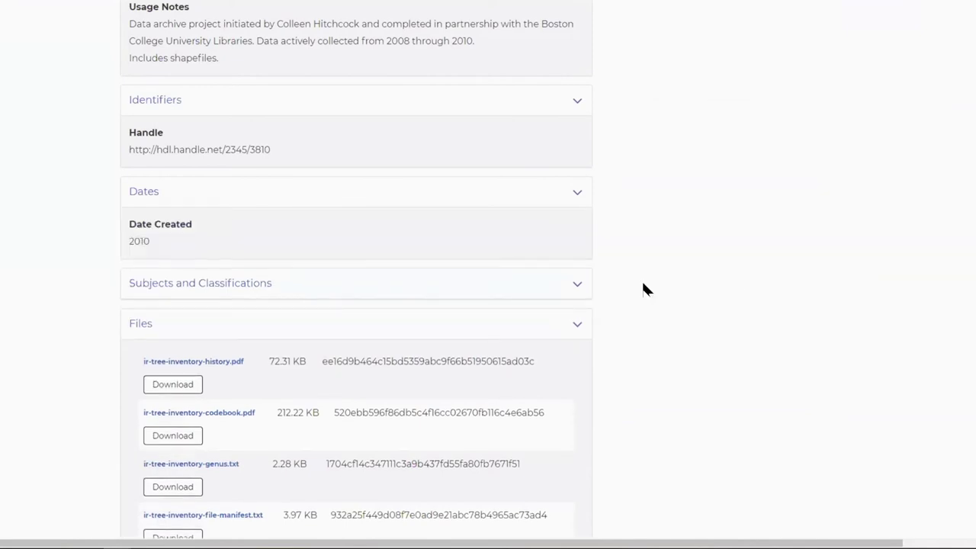
click(352, 284)
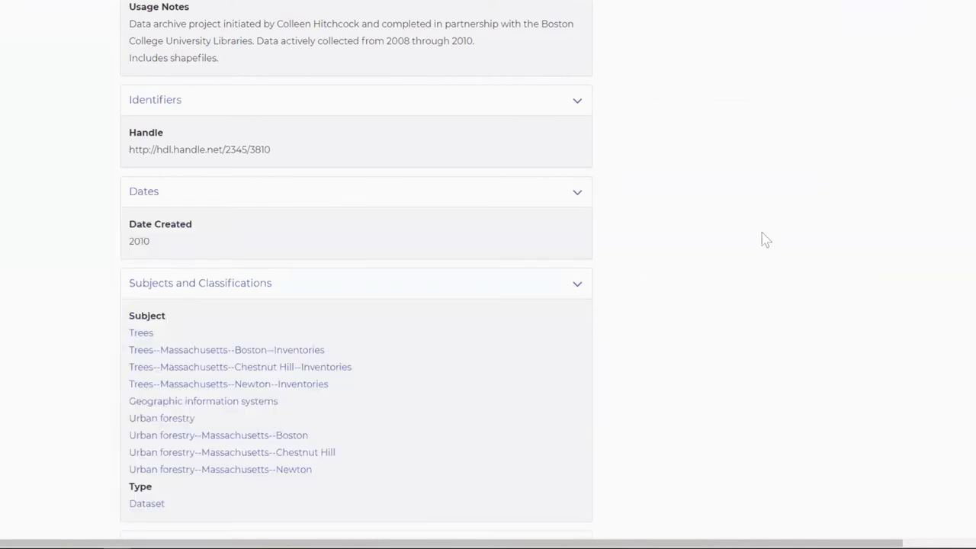
Review the record's expanded metadata and its downloadable files down to the page footer.
scroll(954, 197, down, 4)
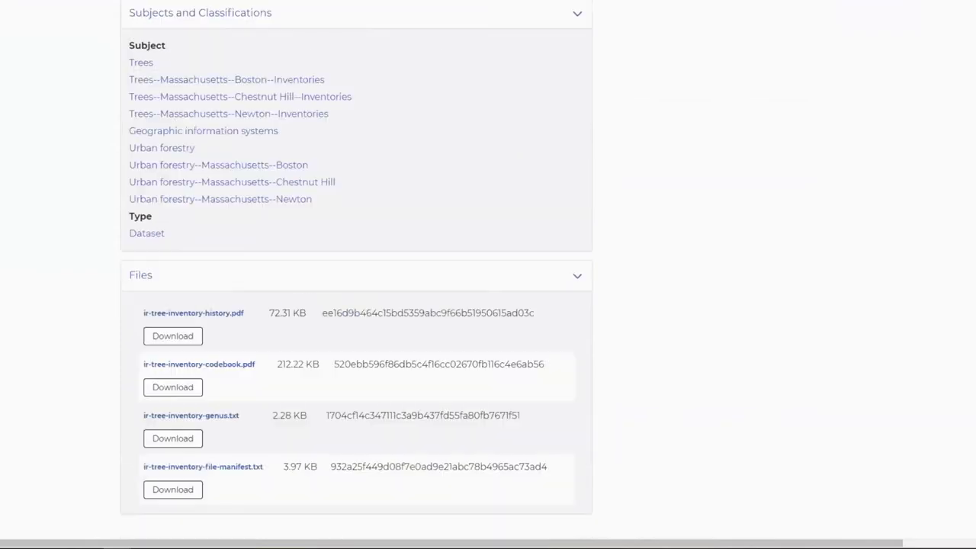
scroll(953, 197, up, 5)
scroll(953, 197, up, 5)
scroll(946, 178, down, 10)
scroll(945, 179, down, 3)
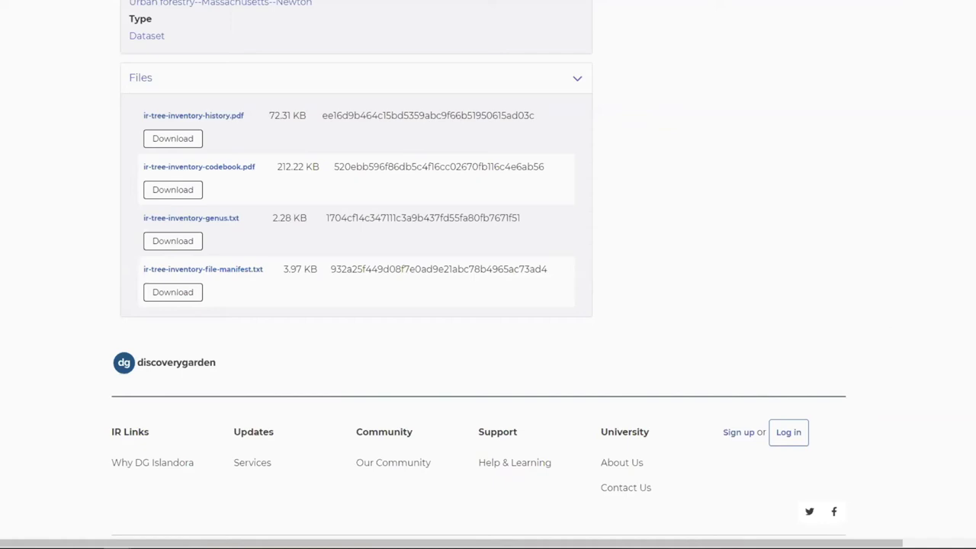
scroll(488, 274, up, 15)
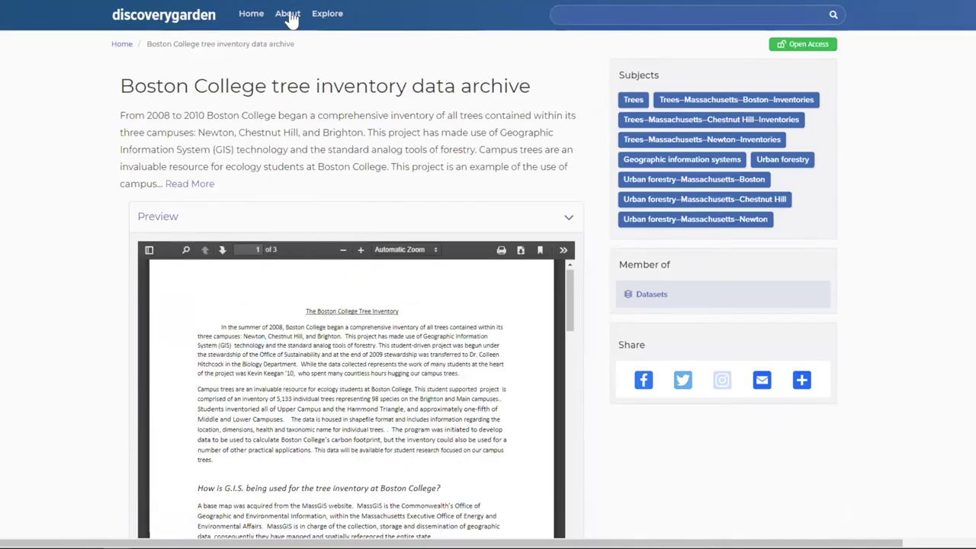
Leave the record for the listing of all repository content and examine its results and filter categories.
click(248, 17)
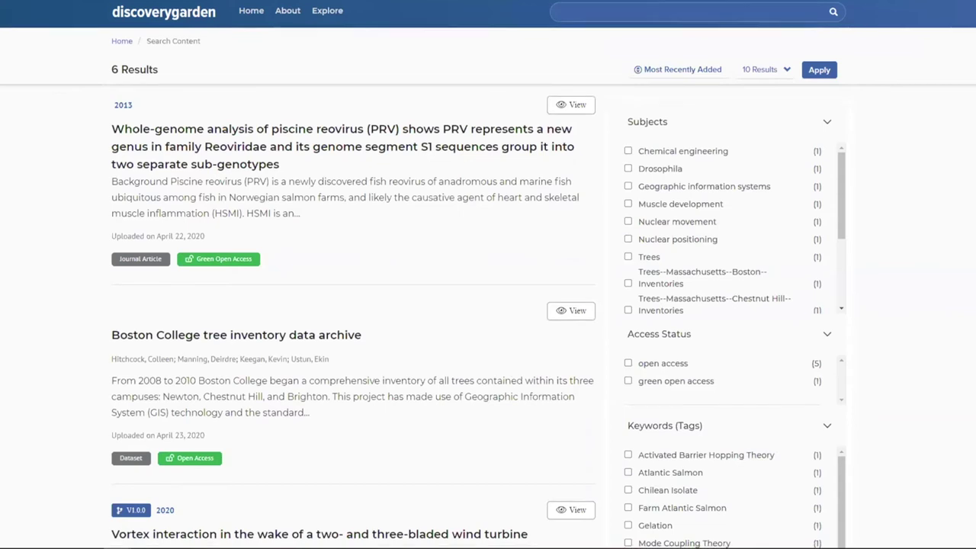
scroll(488, 274, down, 1)
scroll(488, 275, up, 1)
scroll(489, 274, down, 8)
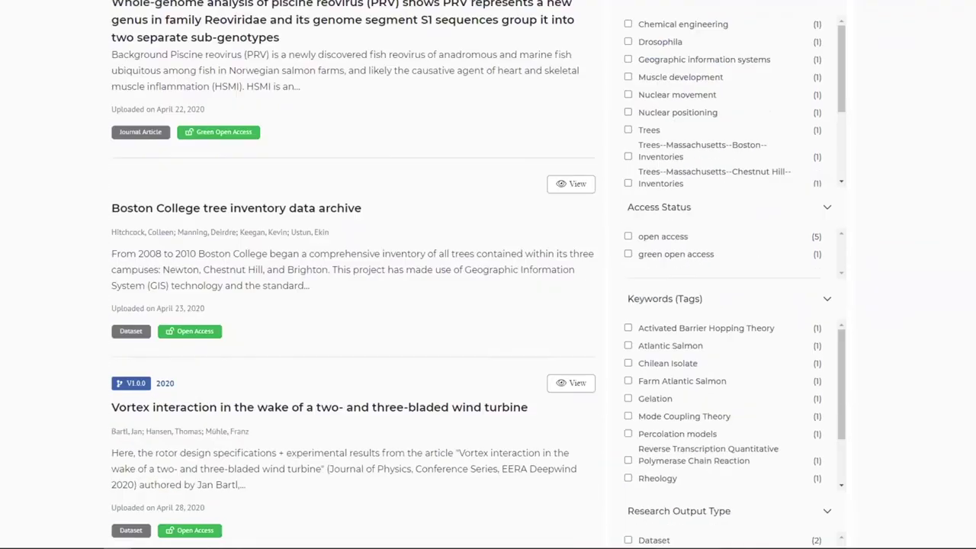
scroll(488, 274, up, 4)
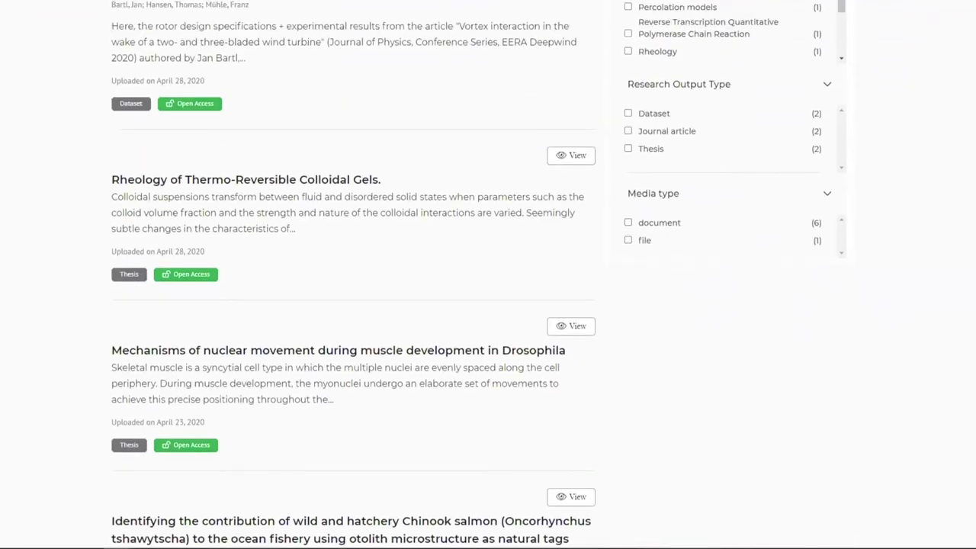
scroll(875, 280, up, 3)
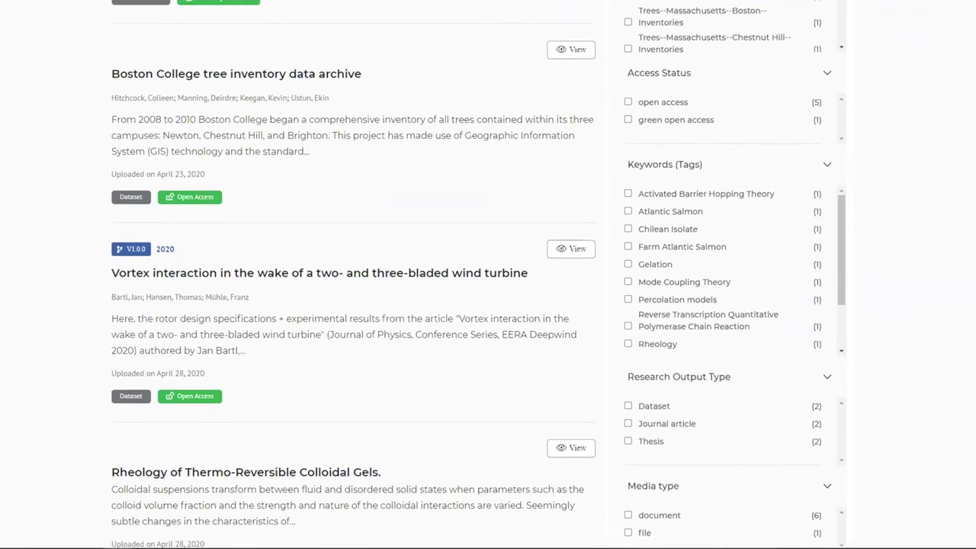
scroll(874, 280, down, 1)
scroll(763, 328, down, 1)
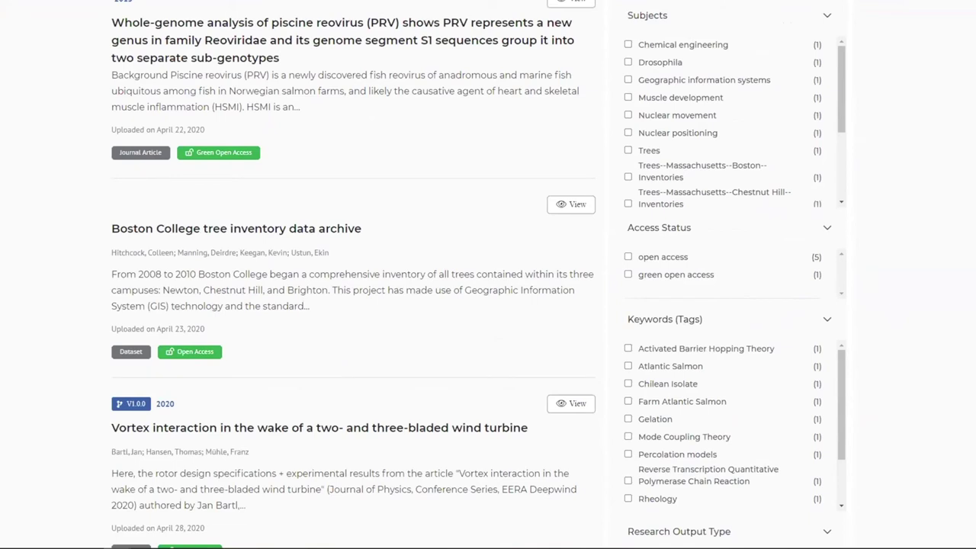
scroll(698, 191, up, 1)
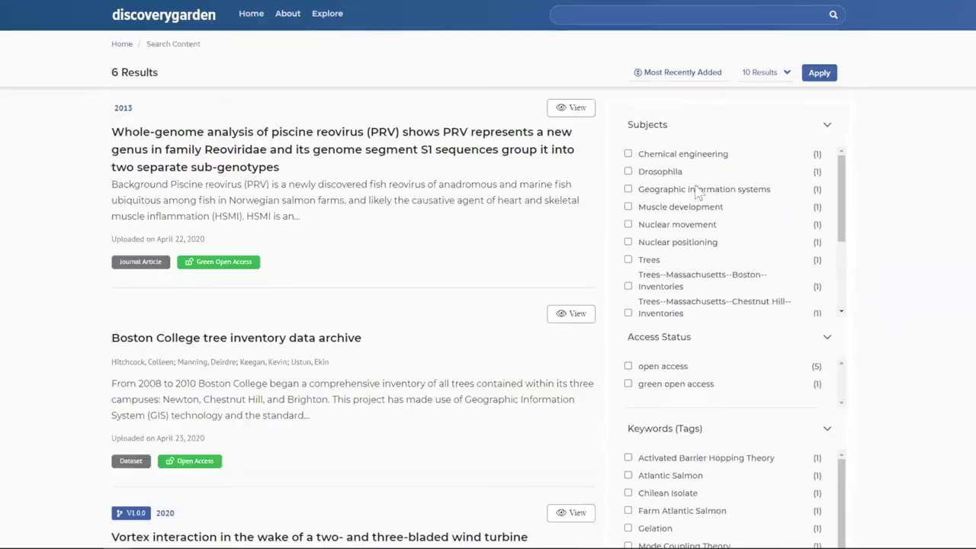
Check the sort order and results-per-page options of the content listing.
click(700, 73)
click(752, 73)
click(760, 73)
click(761, 76)
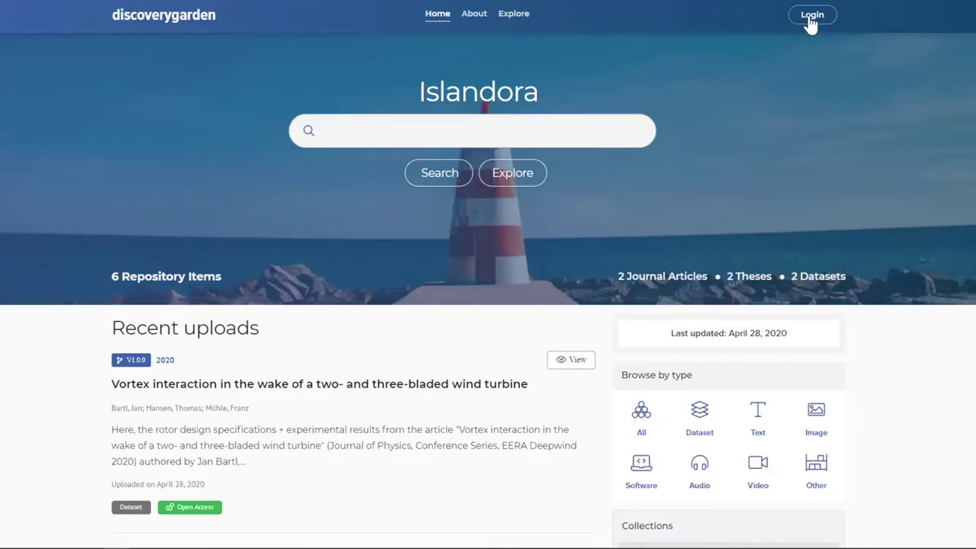
Log in to the repository site with the account's username and password.
click(811, 14)
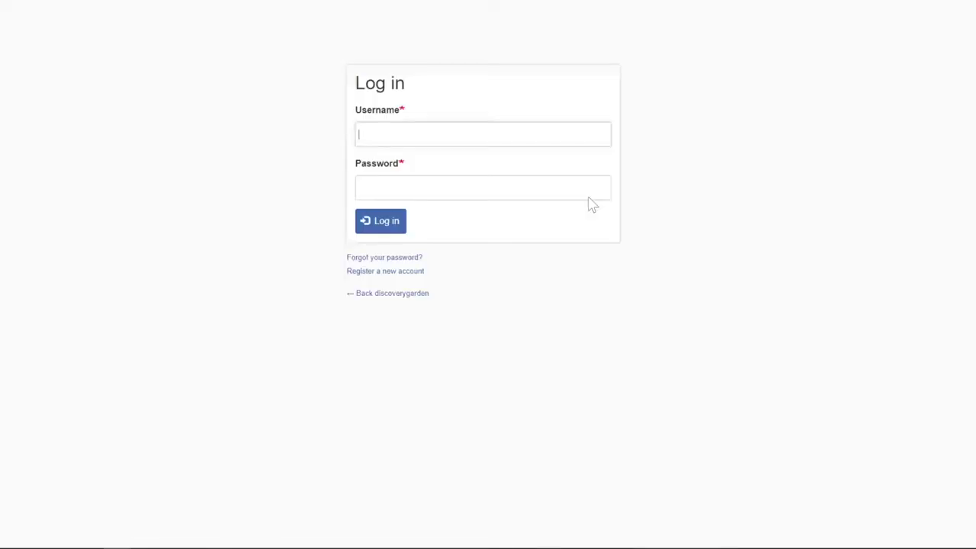
click(420, 133)
key(Return)
click(398, 222)
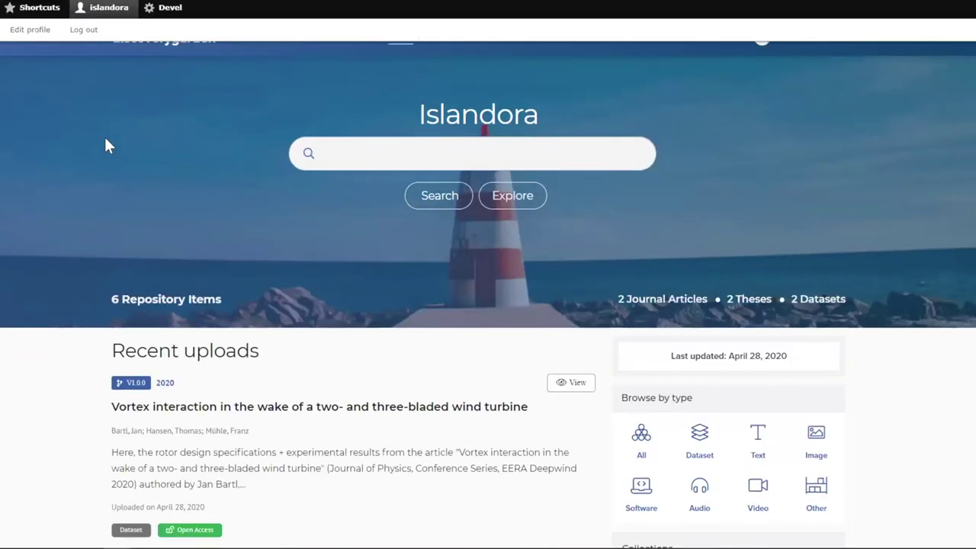
scroll(107, 200, down, 2)
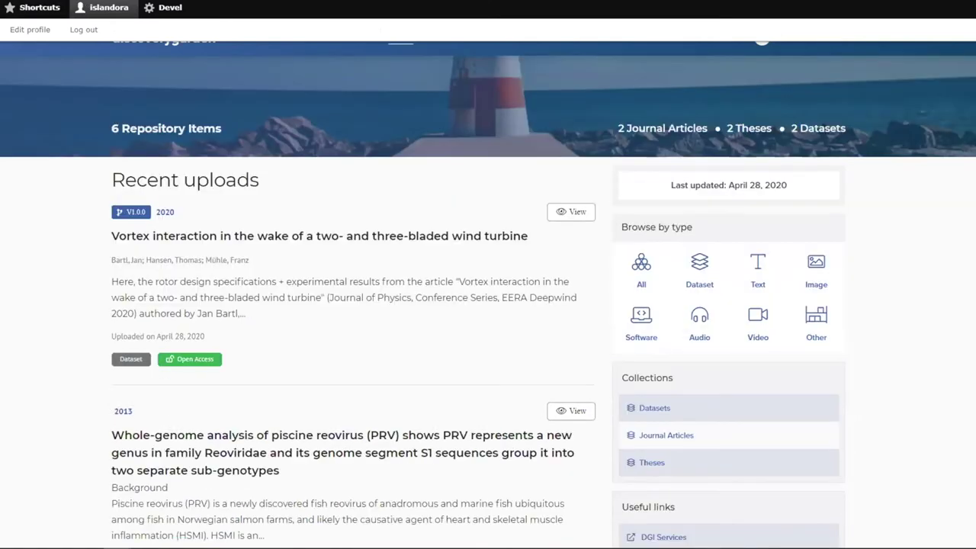
scroll(68, 298, up, 2)
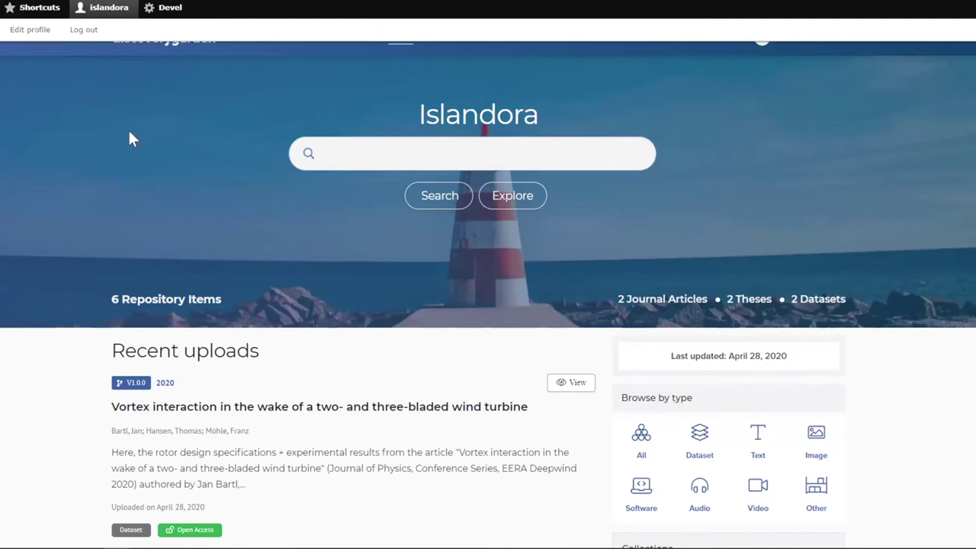
Open the site's taxonomy administration and look through its list of vocabularies.
click(2, 7)
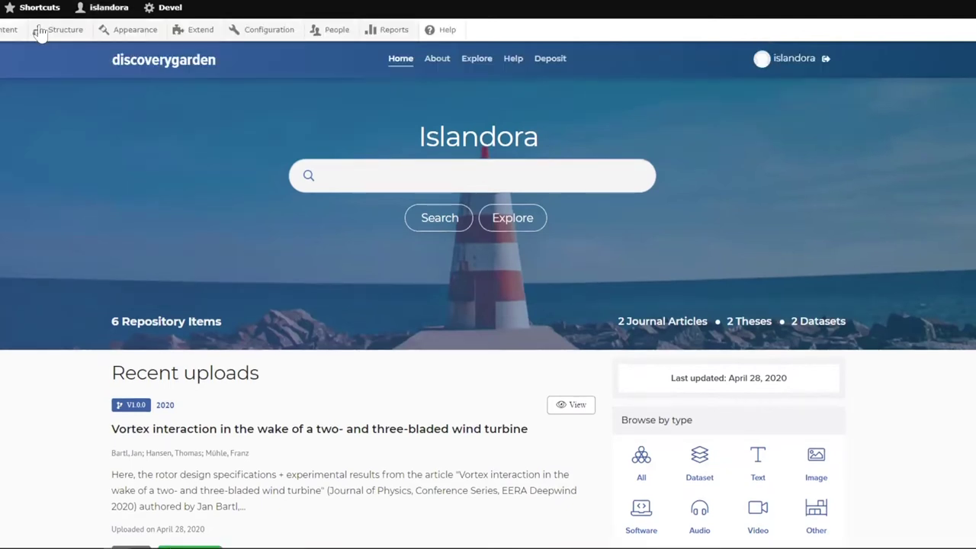
mouse_move(40, 34)
click(62, 323)
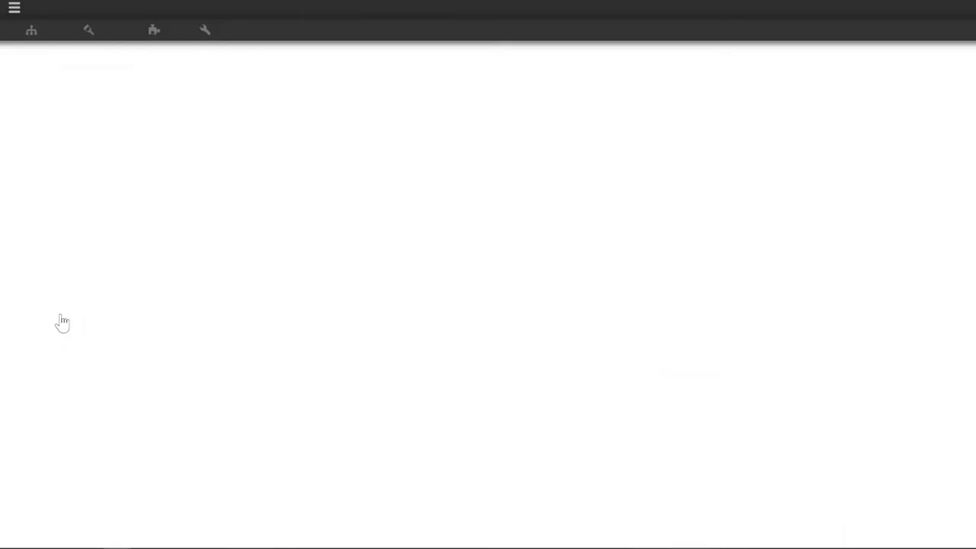
scroll(135, 377, down, 4)
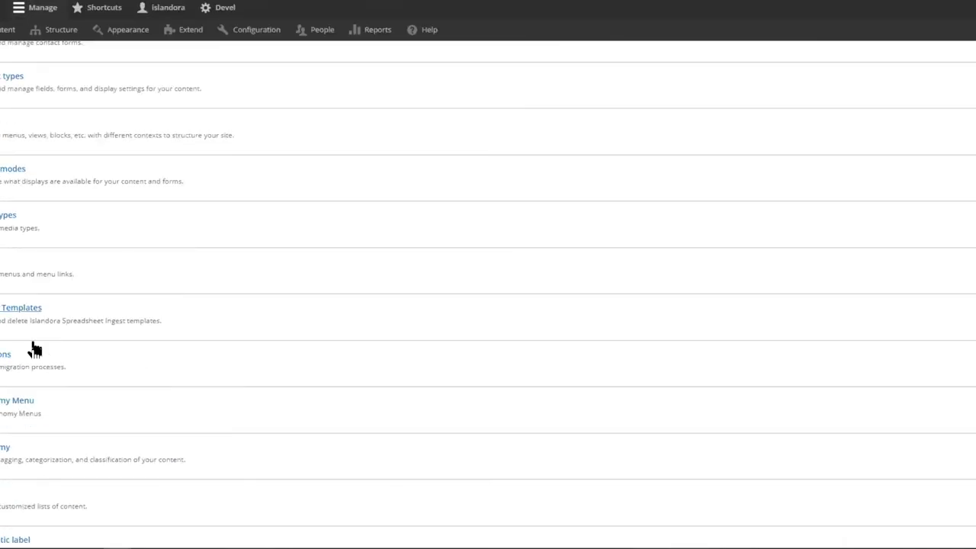
scroll(35, 349, down, 2)
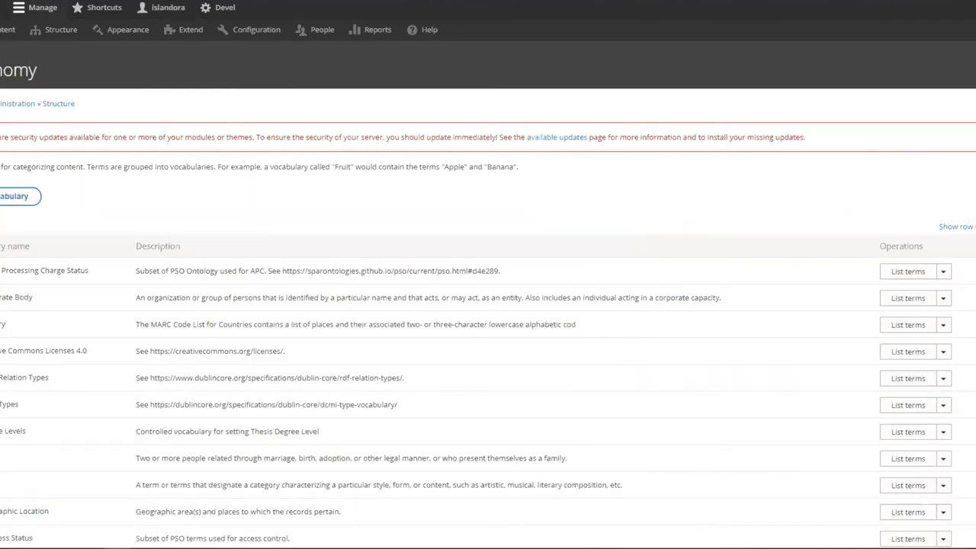
scroll(474, 145, down, 3)
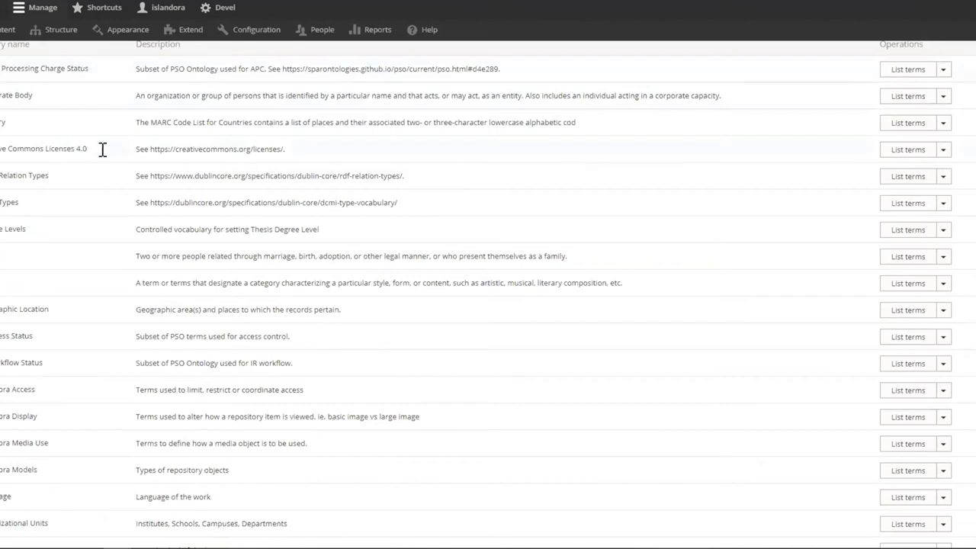
View the Attribution 4.0 International (CC BY 4.0) term in the Creative Commons Licenses 4.0 vocabulary, highlight its summary, and return to the vocabulary list.
click(907, 149)
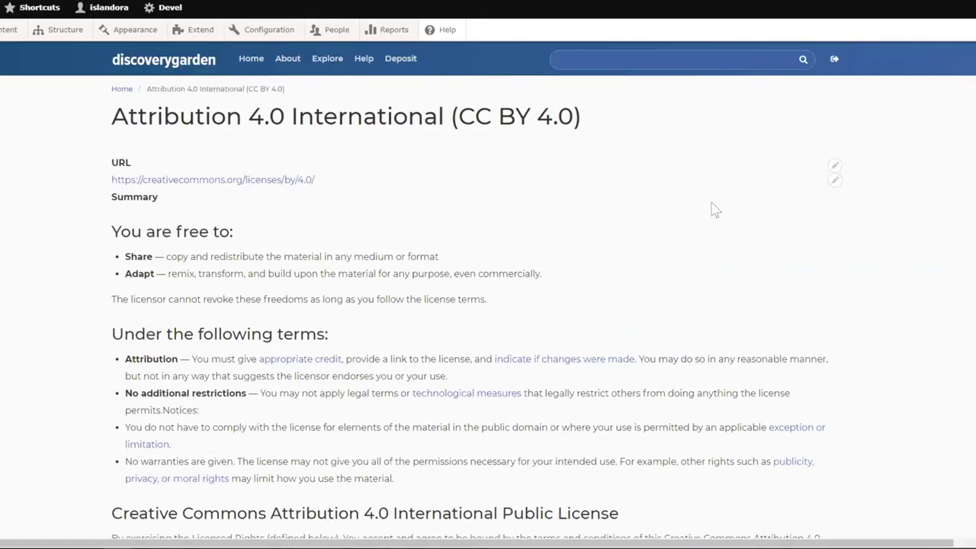
drag(328, 336, 78, 194)
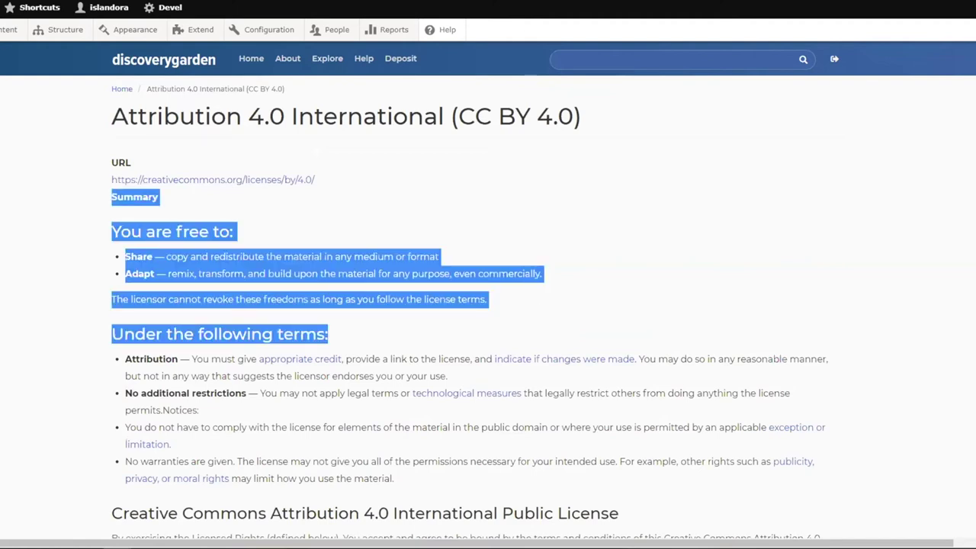
key(ctrl+Tab)
key(alt+Left)
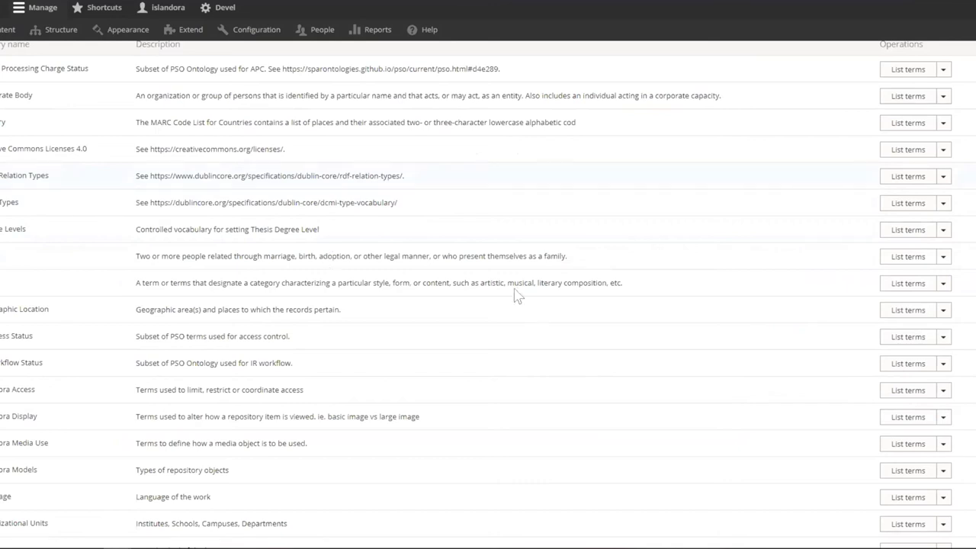
Review the terms of the IR Access Status vocabulary, then go back to the vocabulary list.
scroll(515, 293, down, 3)
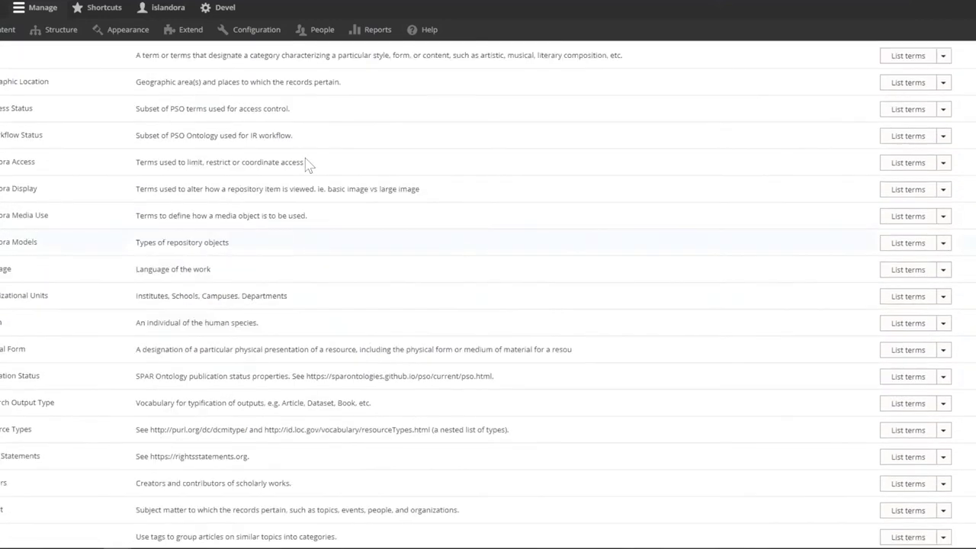
click(908, 109)
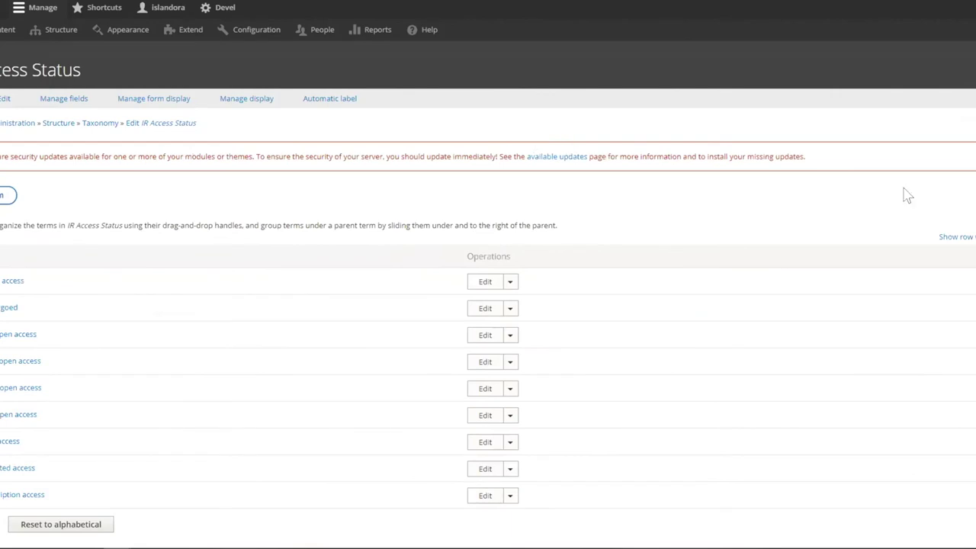
scroll(586, 289, down, 1)
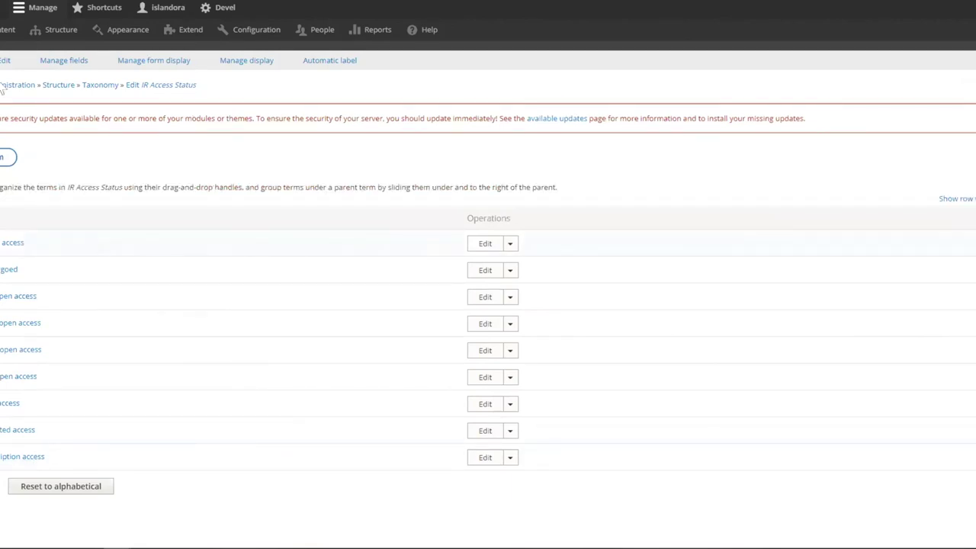
key(alt+Left)
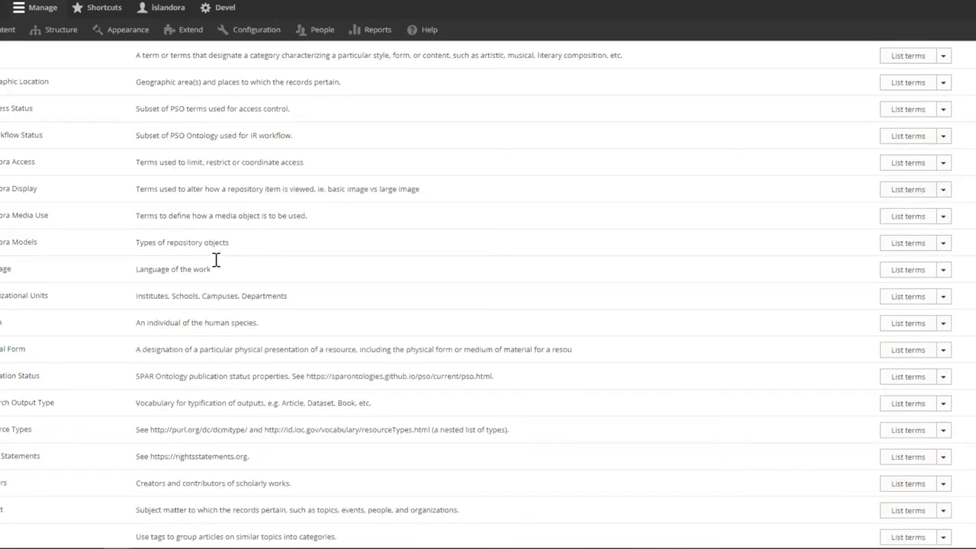
Find the Organizational Units vocabulary, read its Hawaiʻinuiākea School of Hawaiian Knowledge page to the end, and return to the vocabulary list.
scroll(534, 343, up, 3)
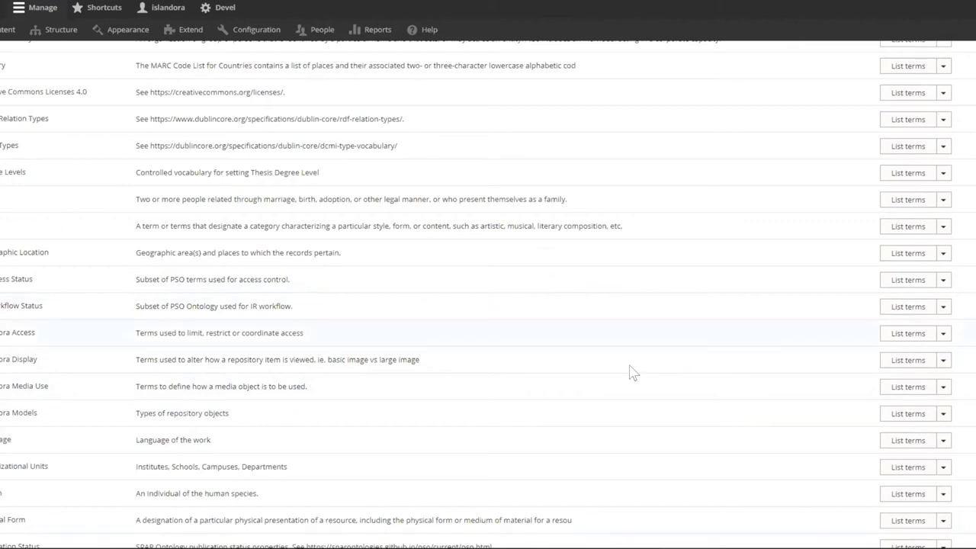
scroll(621, 366, down, 3)
scroll(364, 257, down, 3)
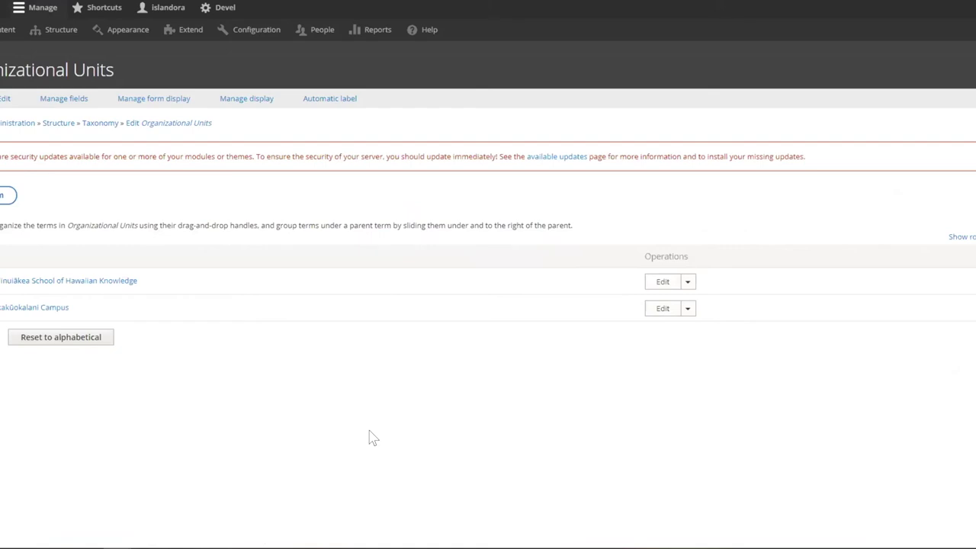
click(112, 288)
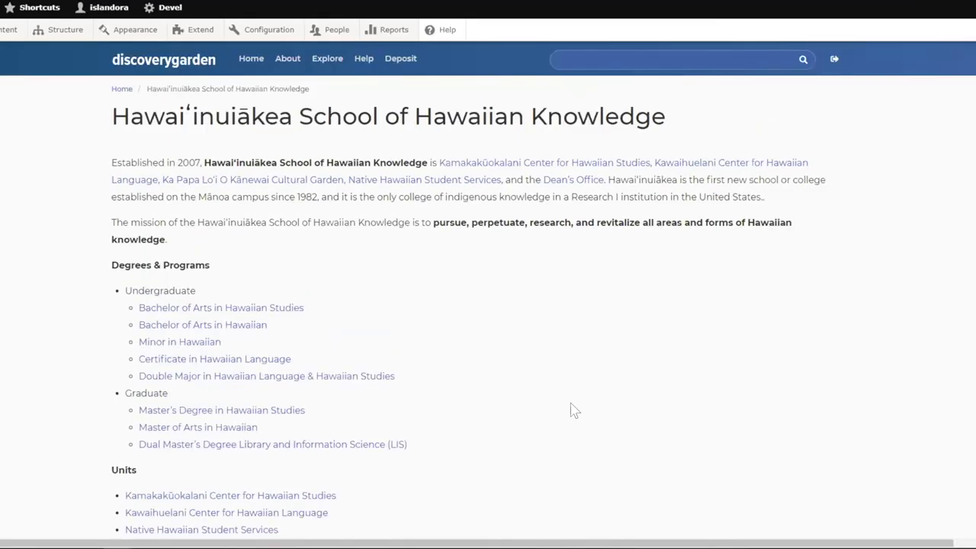
scroll(488, 290, down, 5)
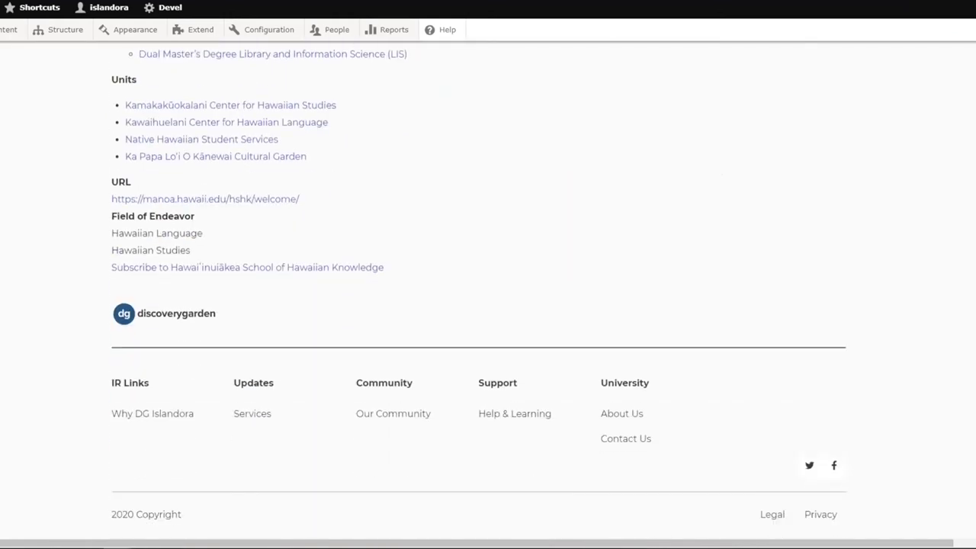
scroll(638, 421, up, 5)
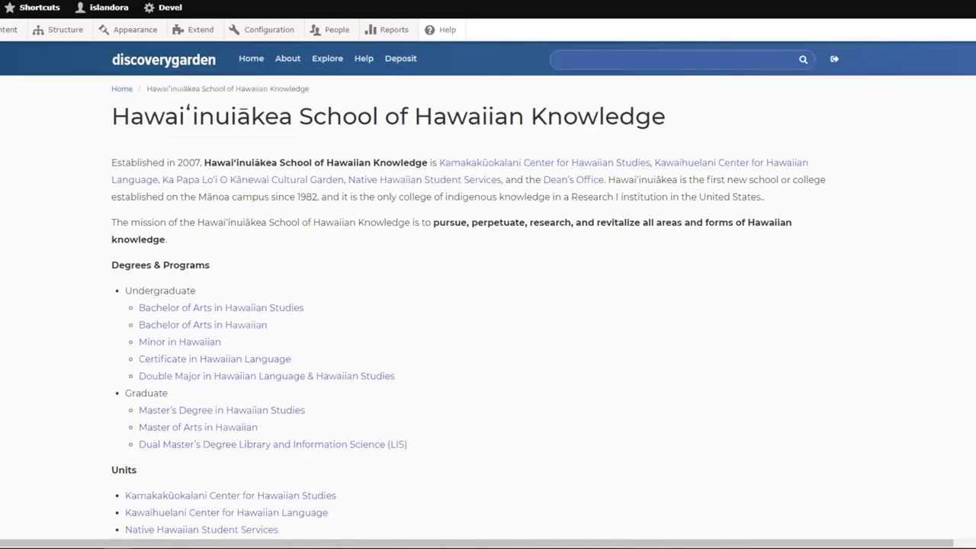
key(alt+Left)
key(alt+Left)
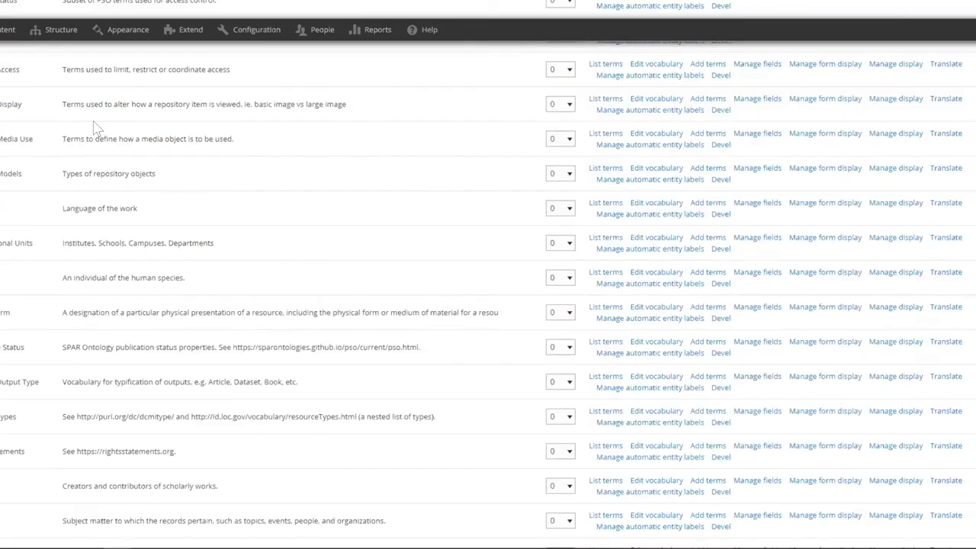
Open the first scholar's profile in the Scholars vocabulary and review the ORCID, biography, affiliation and contact details.
click(900, 428)
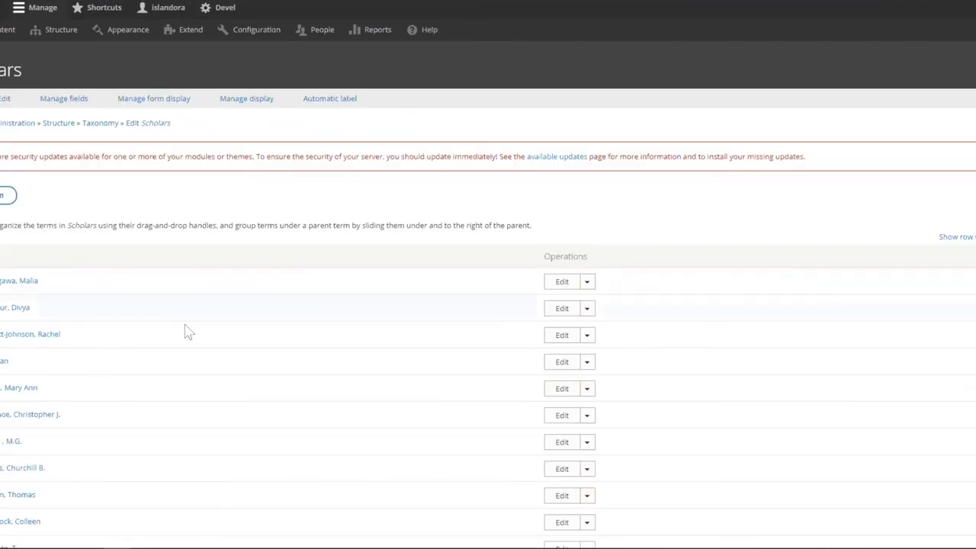
click(17, 283)
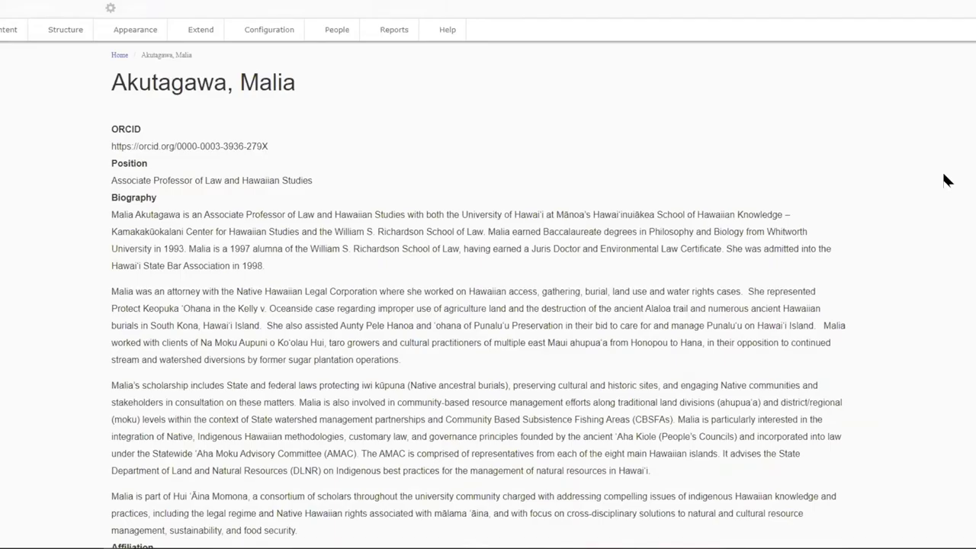
scroll(488, 286, down, 4)
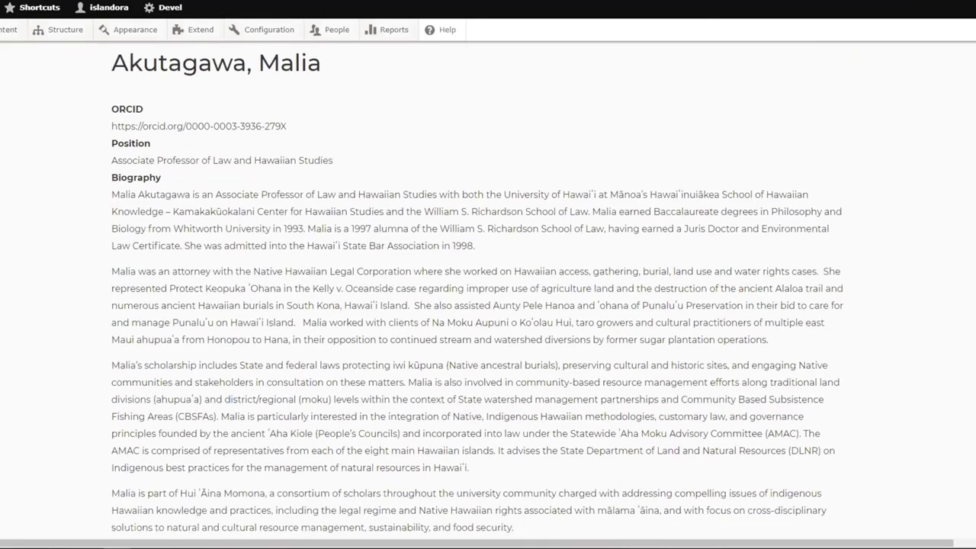
scroll(832, 380, down, 2)
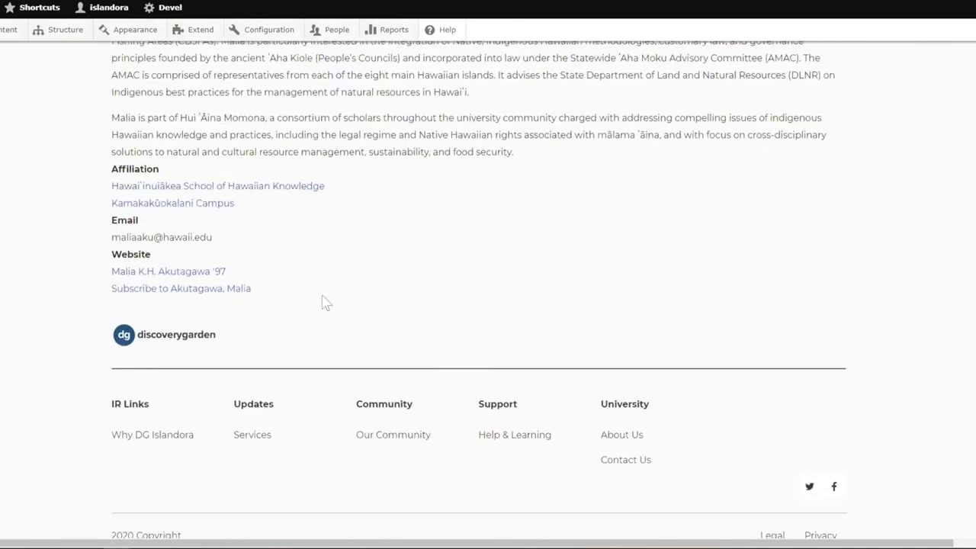
scroll(643, 355, up, 6)
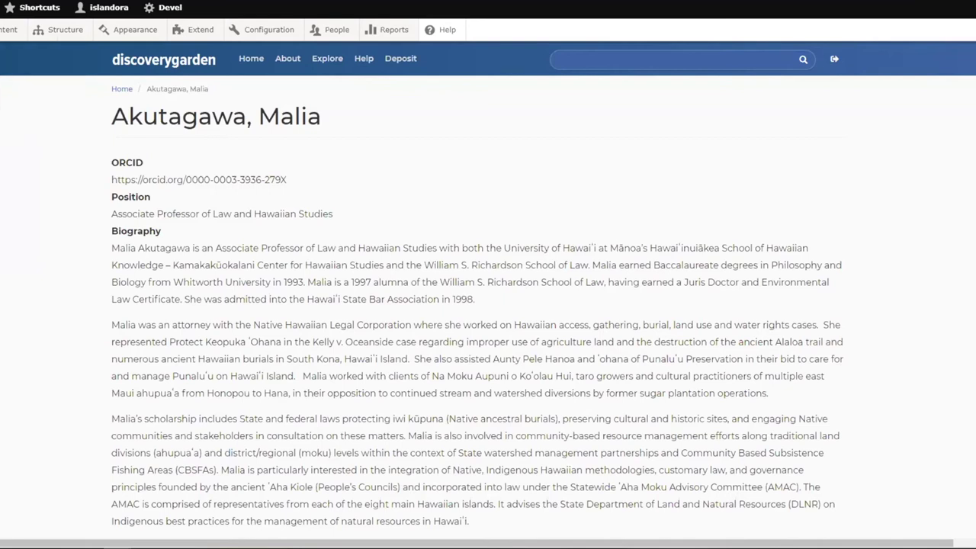
Open the form display settings of the Research Output content type and examine its field groups and widgets.
mouse_move(64, 34)
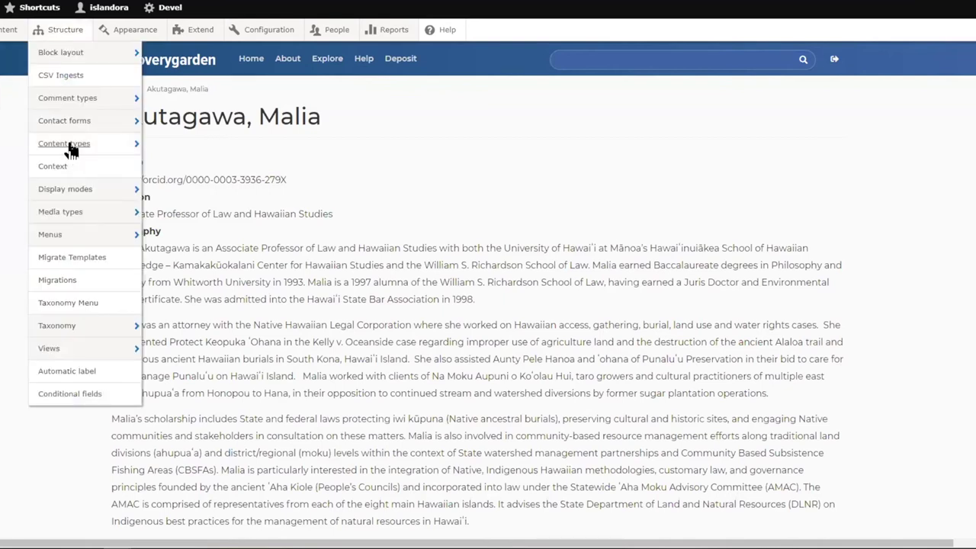
mouse_move(71, 149)
mouse_move(183, 282)
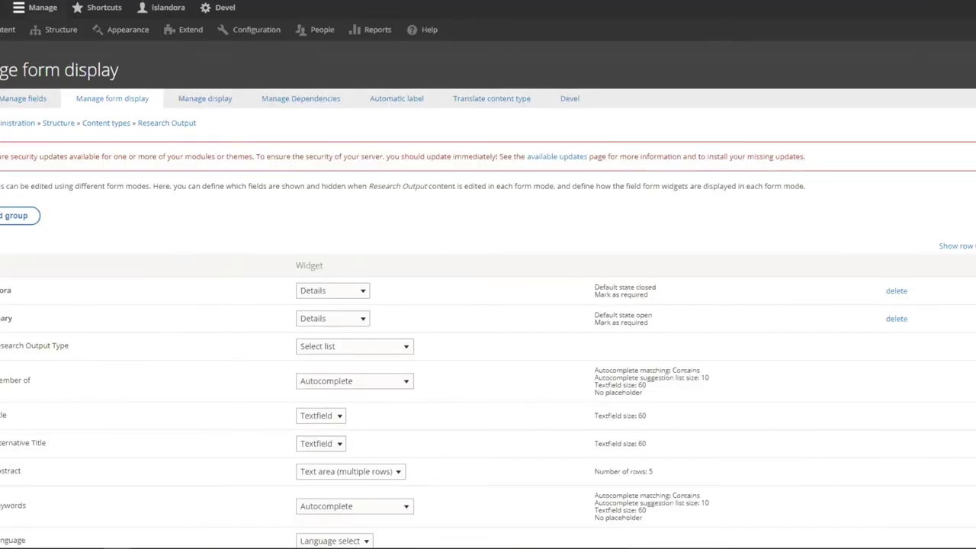
scroll(489, 295, down, 3)
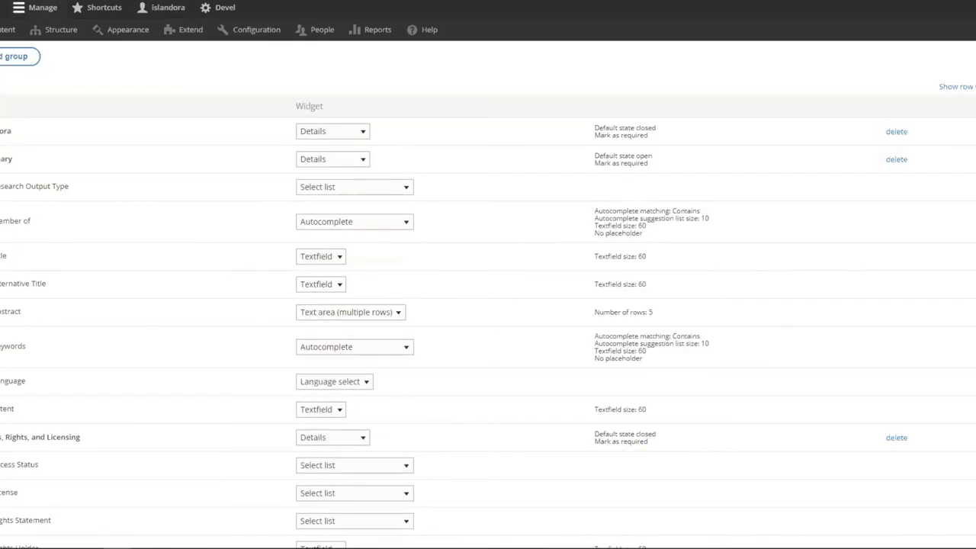
scroll(488, 294, down, 5)
scroll(488, 294, up, 4)
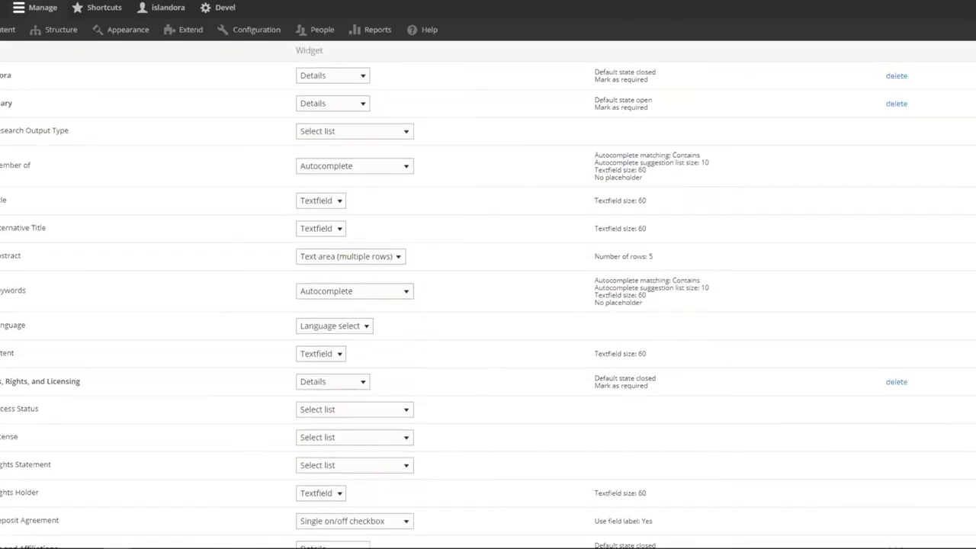
scroll(488, 294, down, 5)
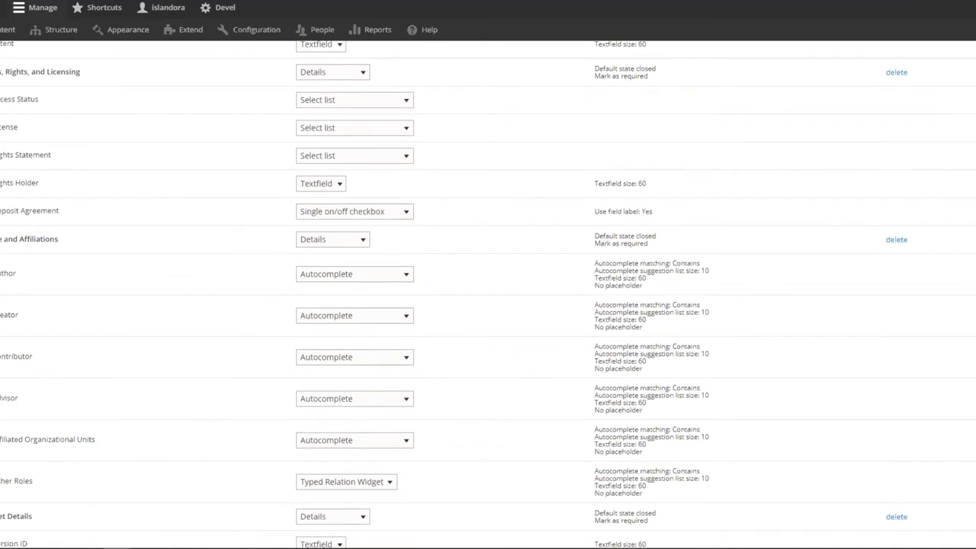
scroll(488, 294, down, 2)
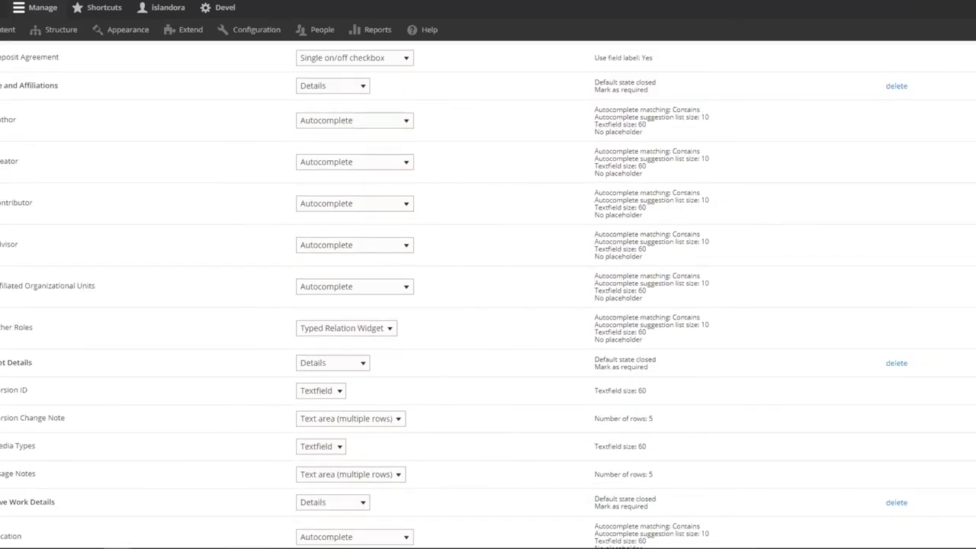
scroll(488, 295, down, 5)
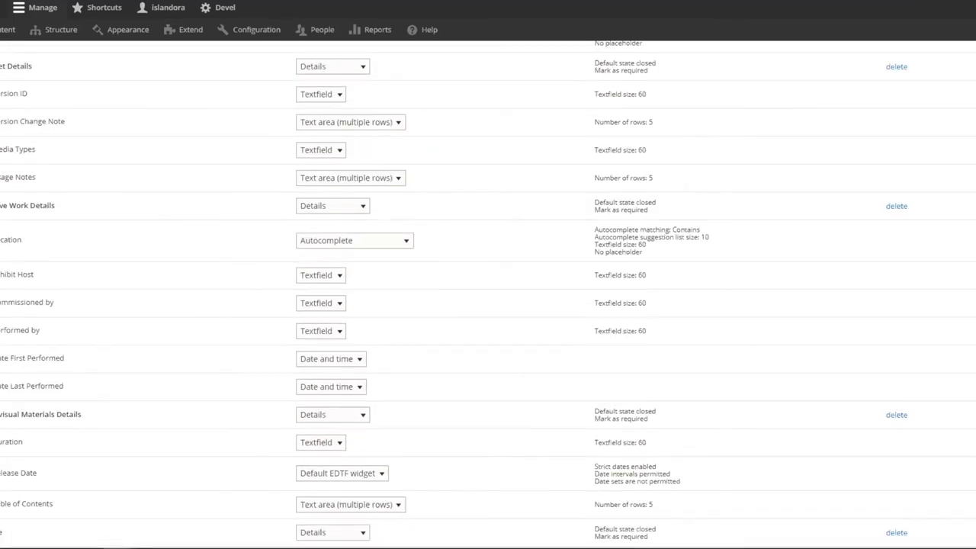
scroll(488, 294, down, 2)
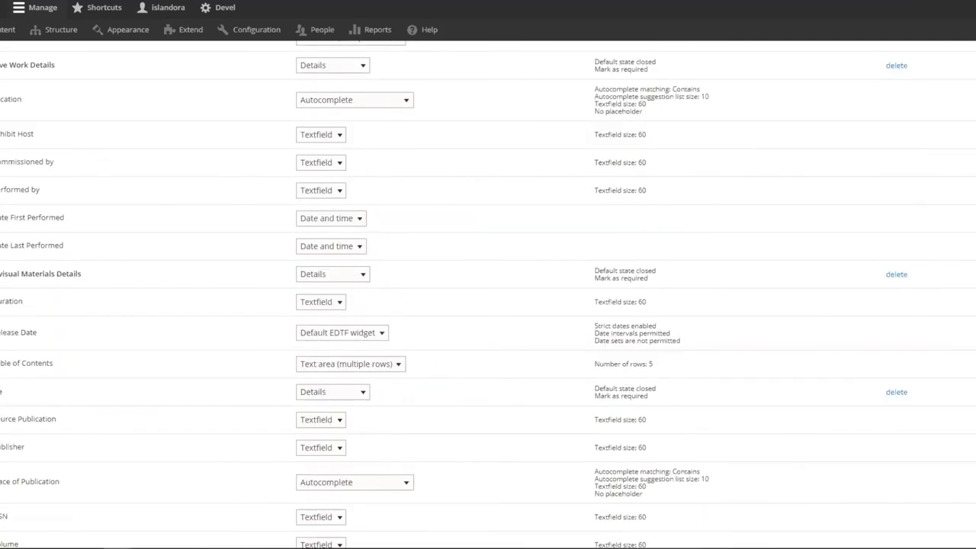
Examine the remaining Research Output form widgets, from creative work details through dates, subjects, relationships and sponsorship to the final publishing fields.
scroll(488, 295, down, 4)
scroll(488, 294, down, 3)
scroll(488, 294, down, 6)
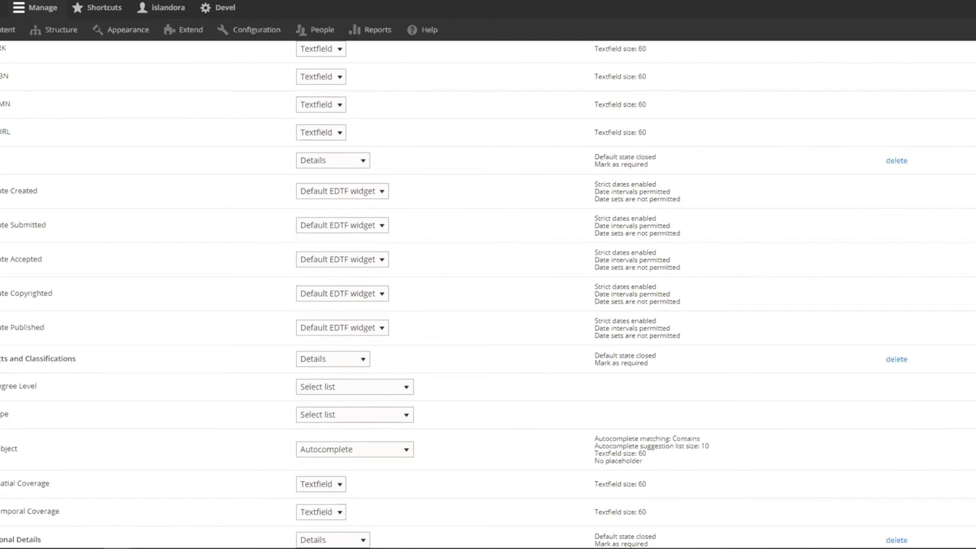
scroll(488, 295, down, 2)
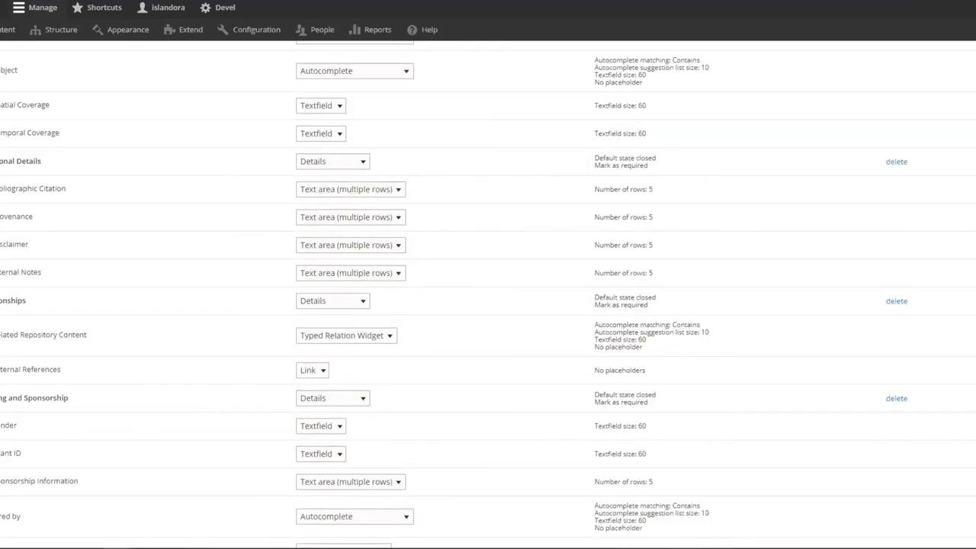
scroll(489, 294, down, 3)
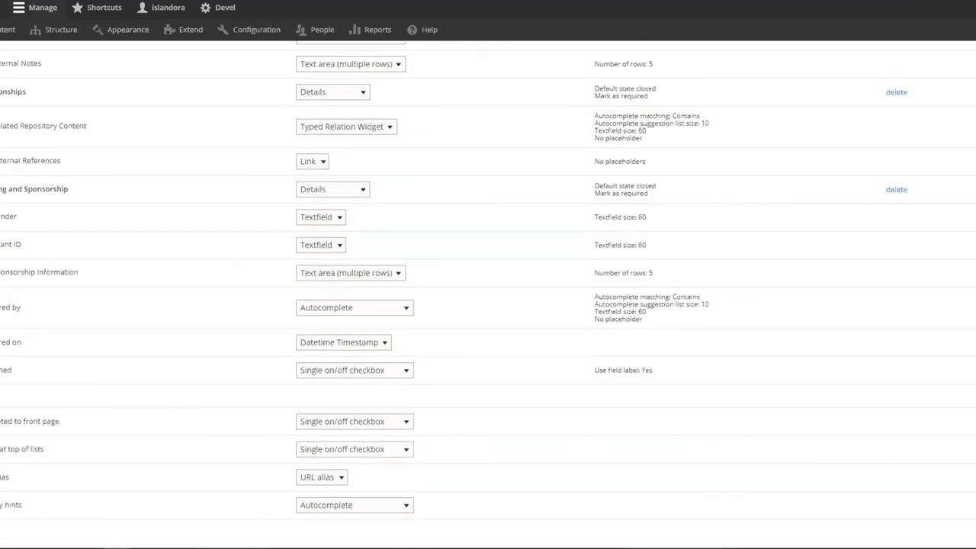
scroll(488, 294, up, 1)
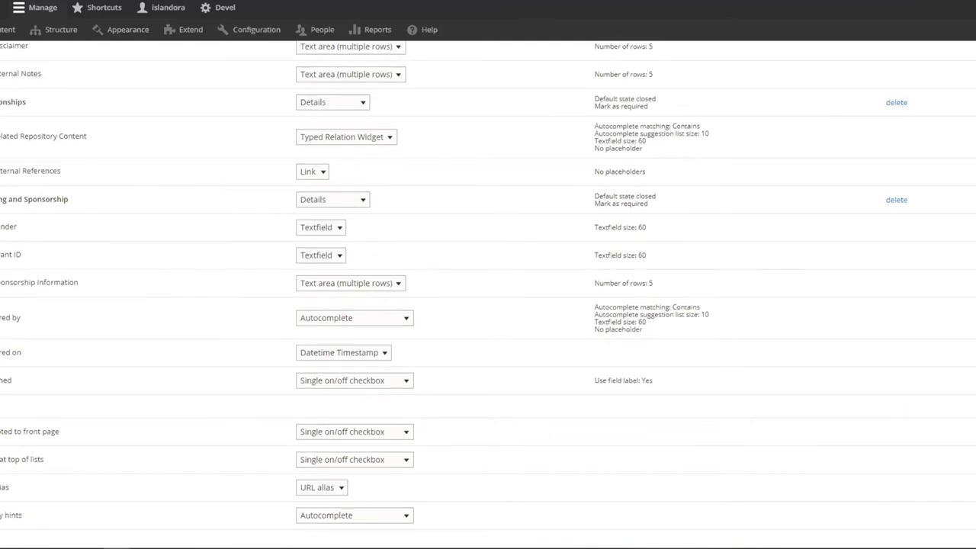
scroll(488, 294, down, 1)
scroll(488, 294, up, 1)
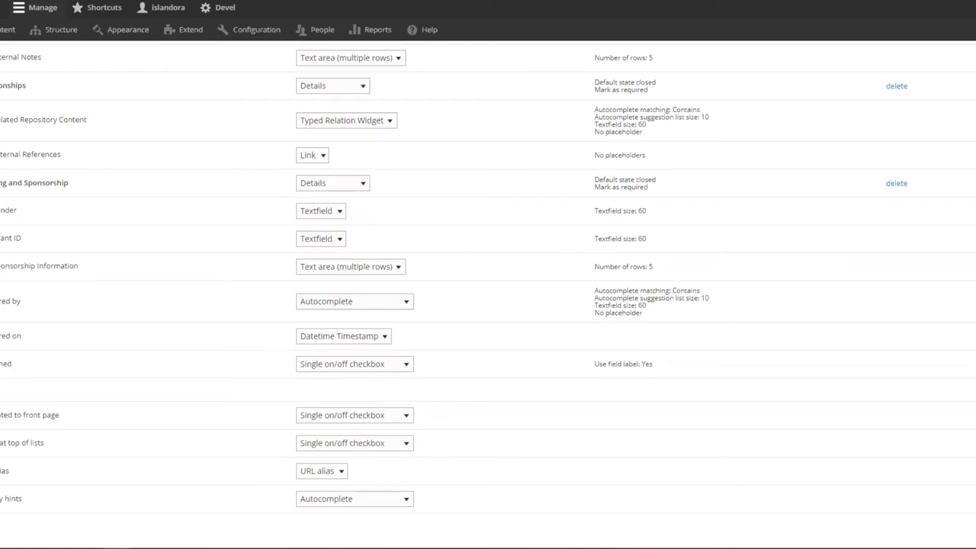
scroll(489, 305, up, 15)
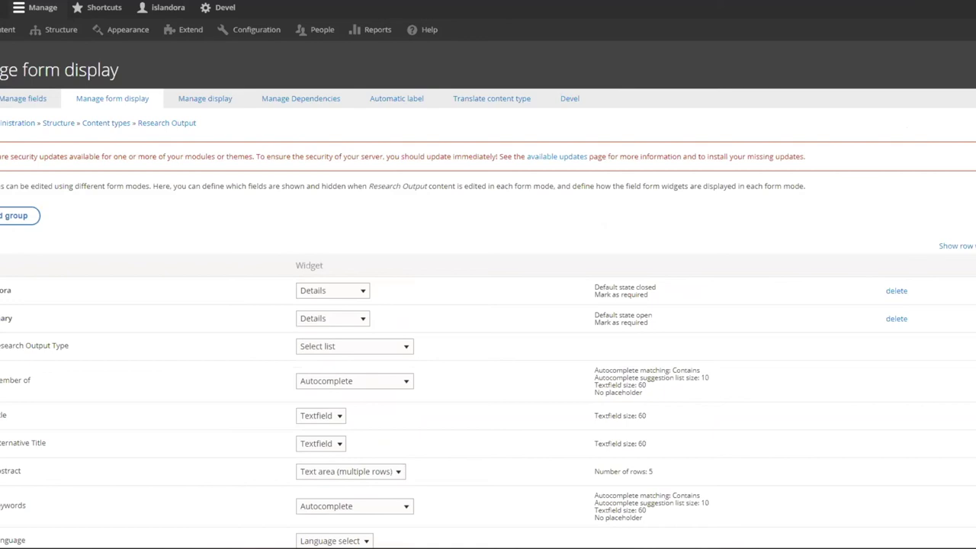
Open the Research Output creation form, review the available Research Output Type values and select one near the end of the list.
click(283, 100)
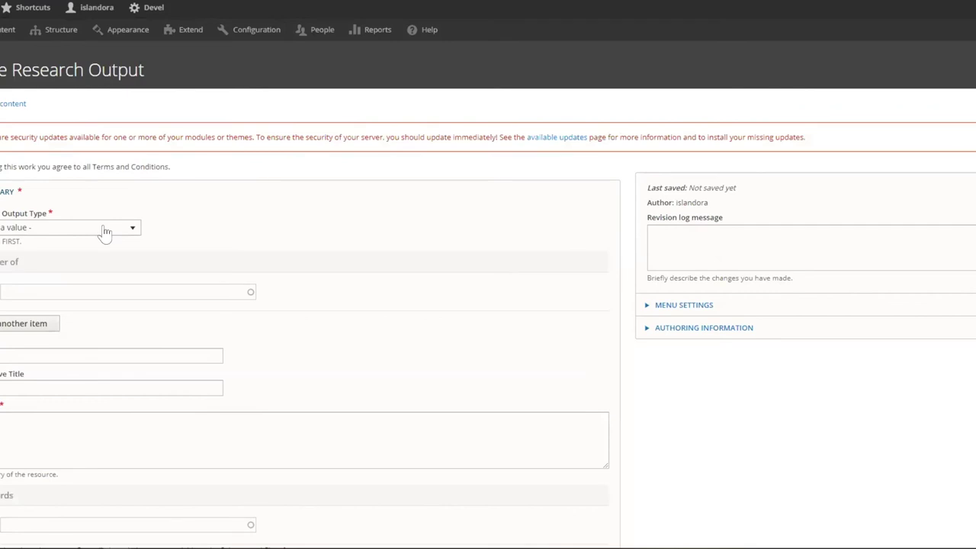
click(104, 230)
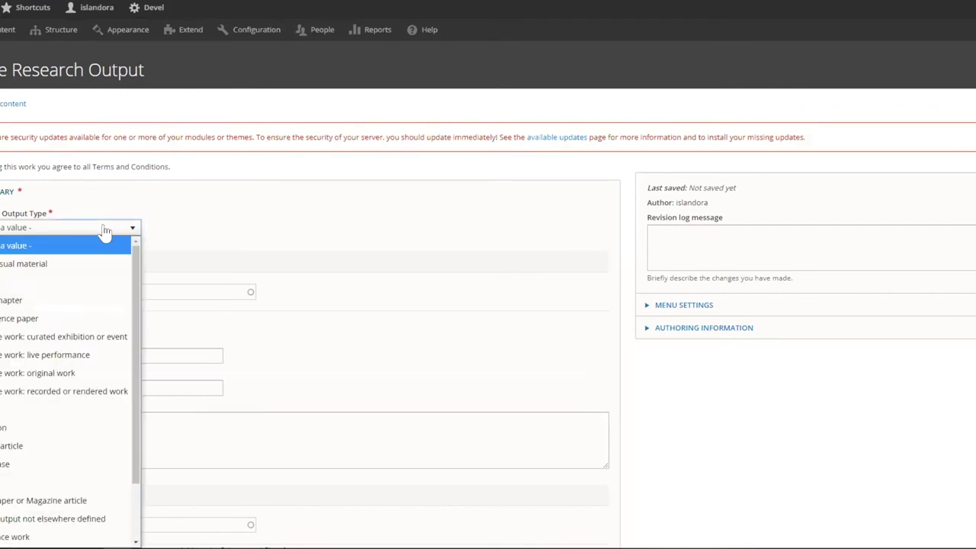
drag(137, 272, 129, 349)
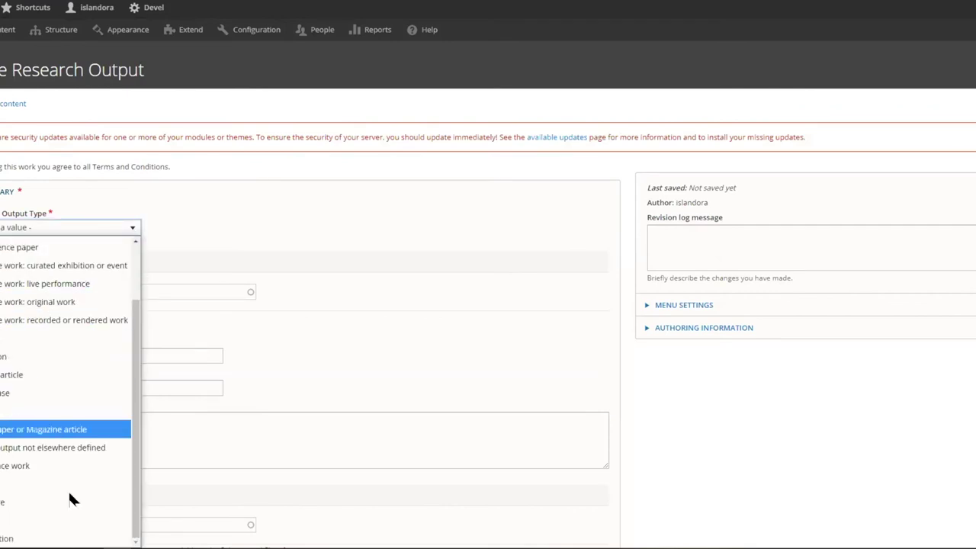
click(69, 518)
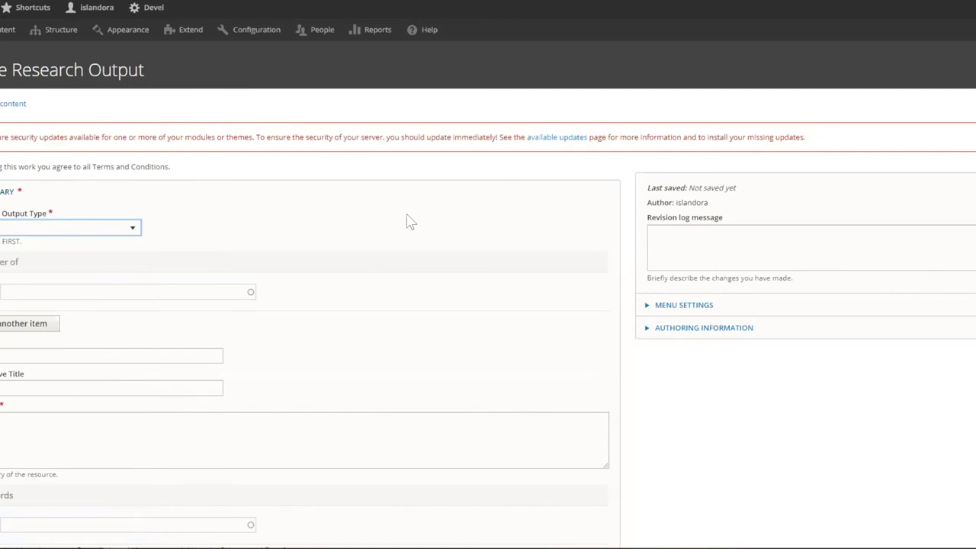
key(alt+Left)
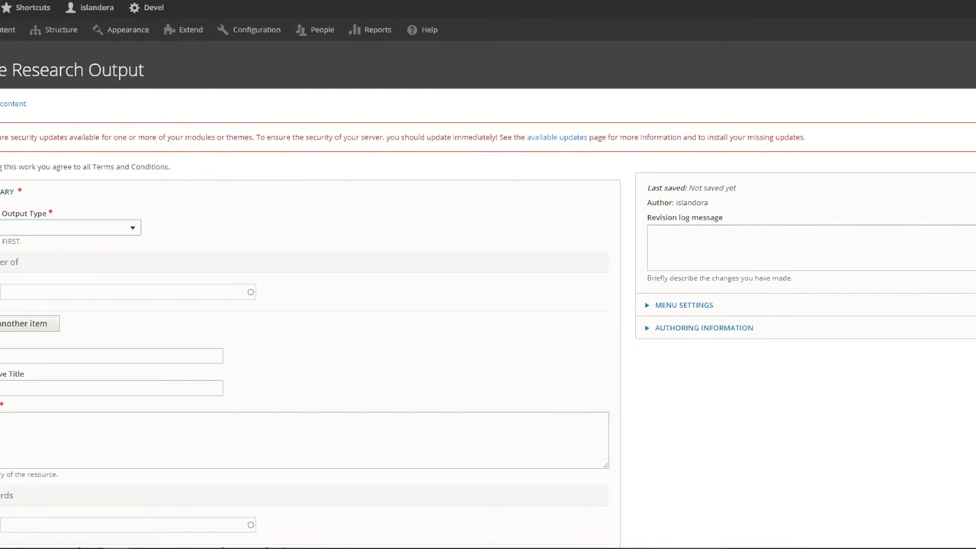
click(536, 49)
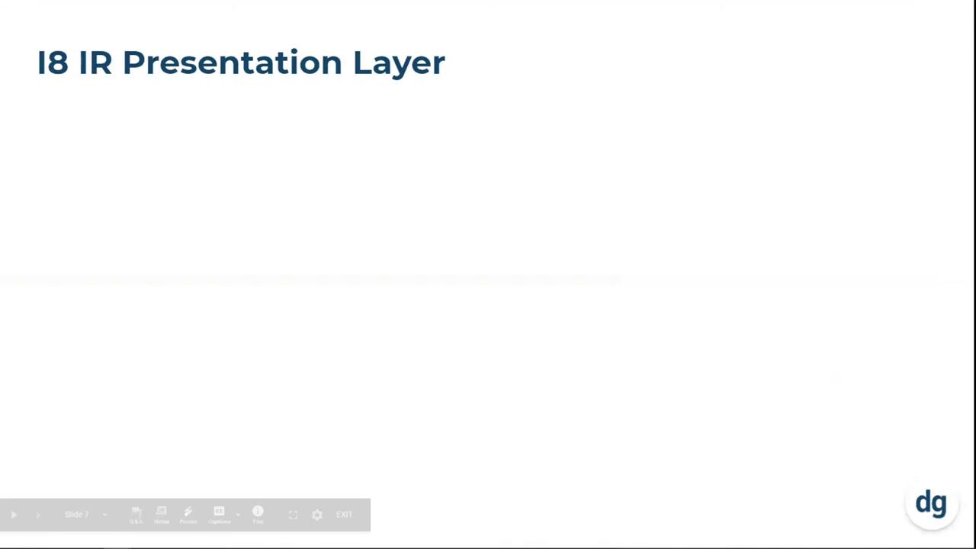
click(514, 177)
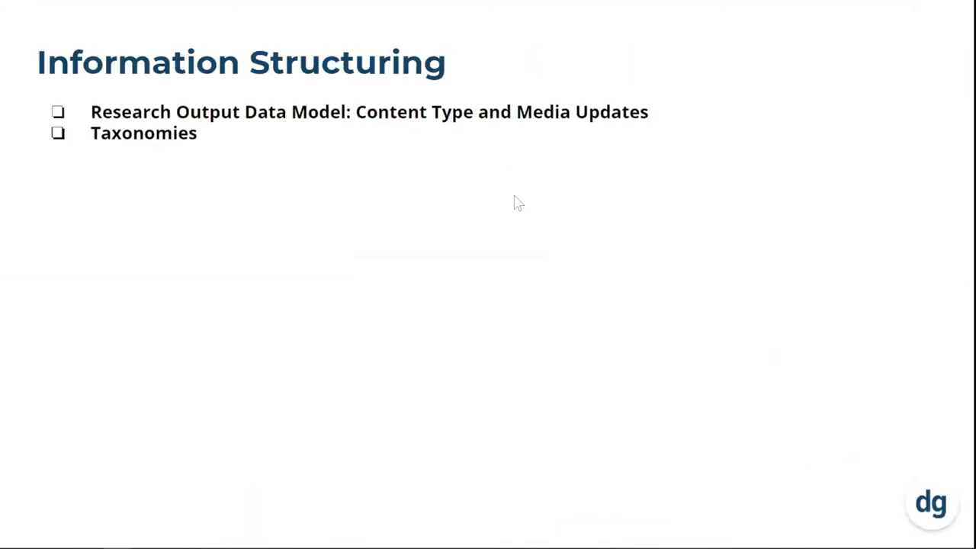
click(514, 203)
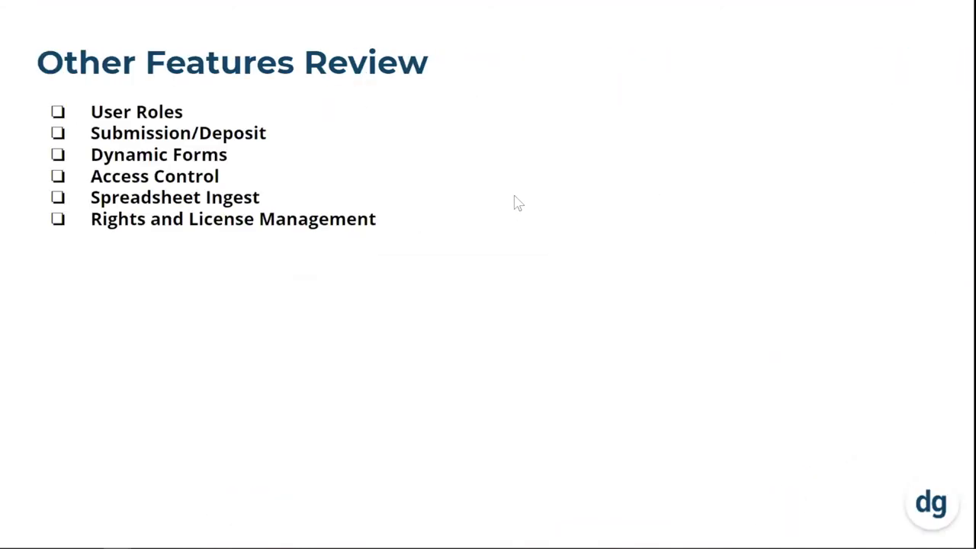
click(515, 198)
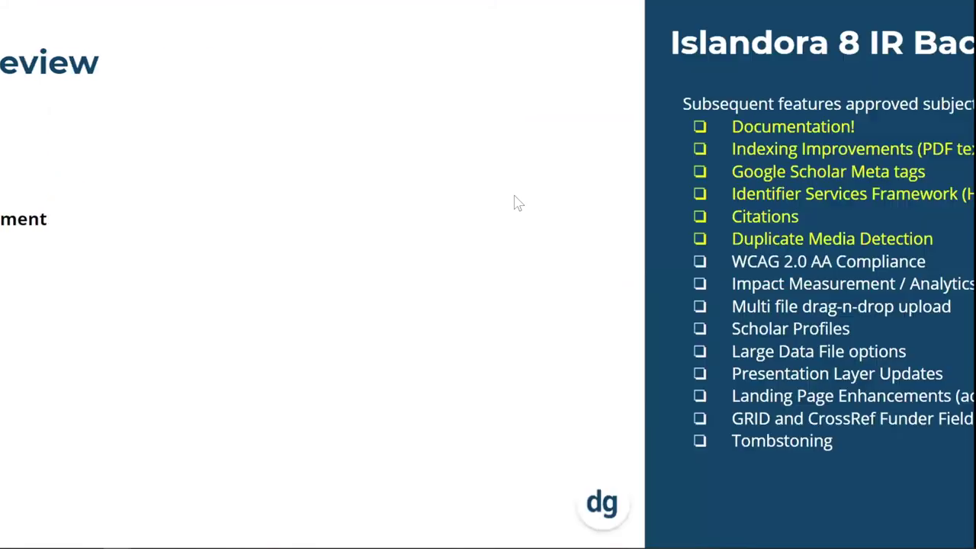